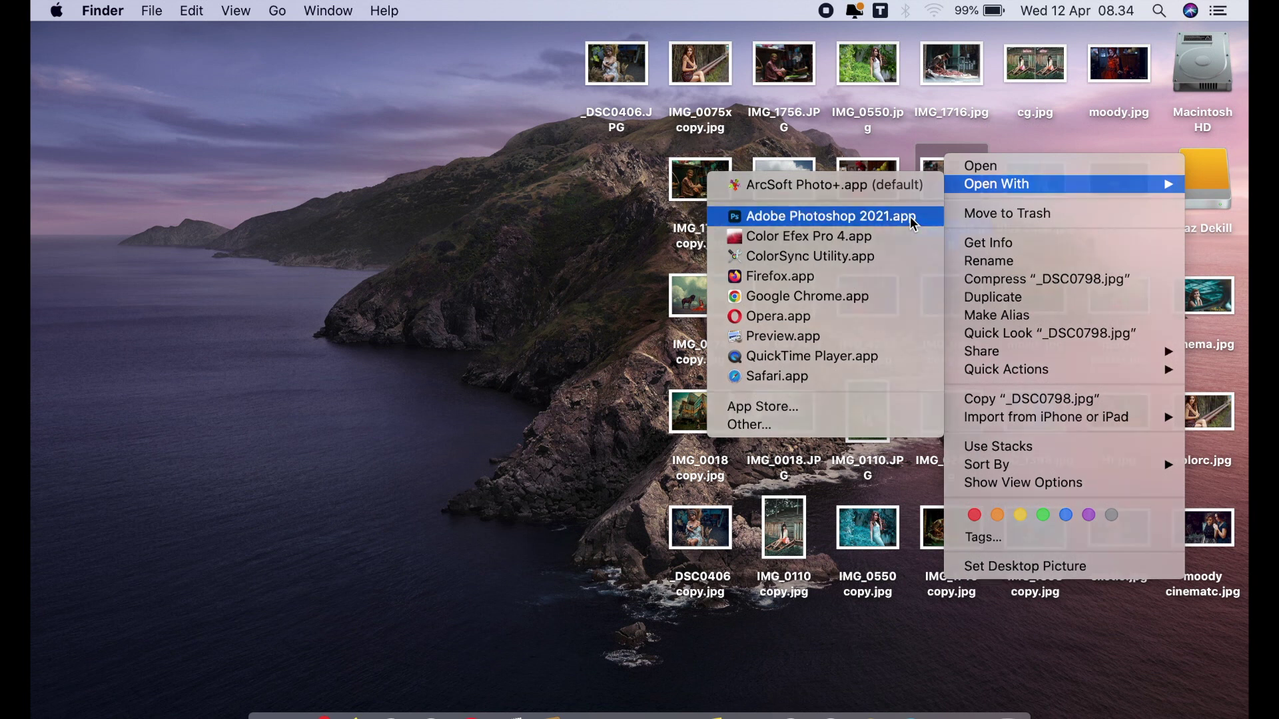
# - Open the portrait _DSC0798.jpg in Adobe Photoshop 2021
pyautogui.click(914, 223)
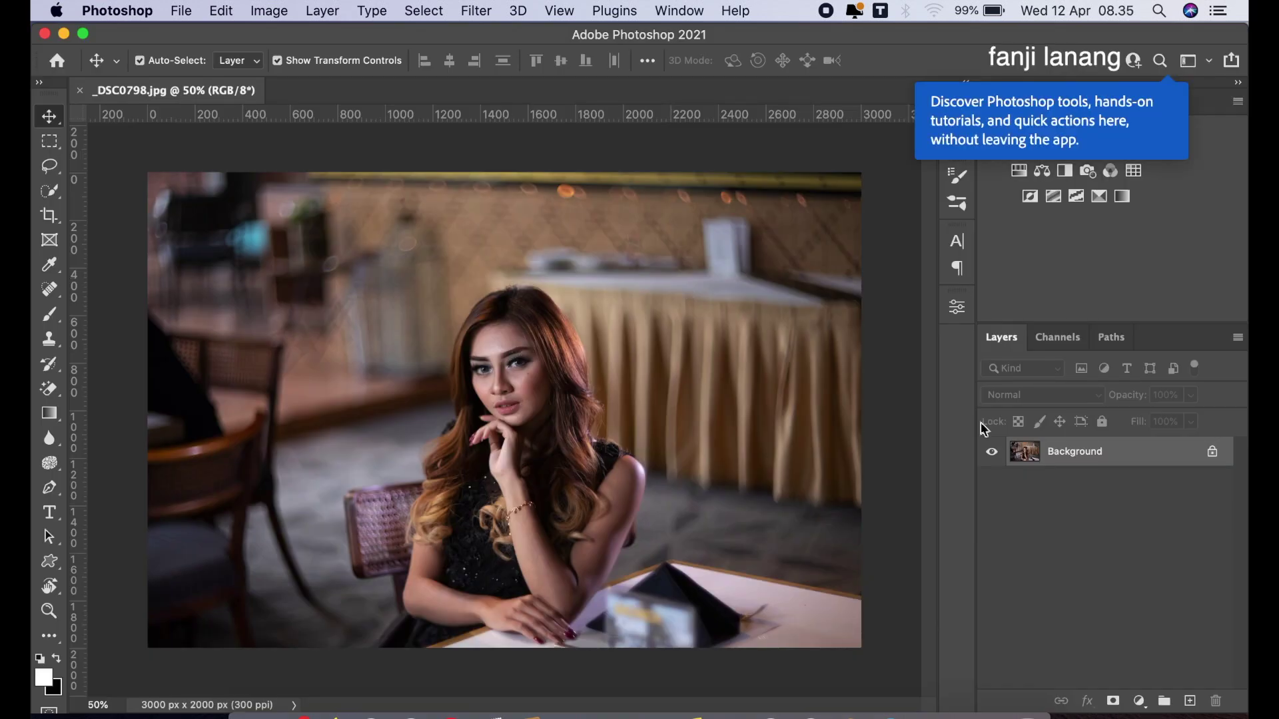
# - Duplicate the Background layer and apply a High Pass filter with radius 3 to the copy
pyautogui.moveTo(1085, 451); pyautogui.dragTo(1189, 699)
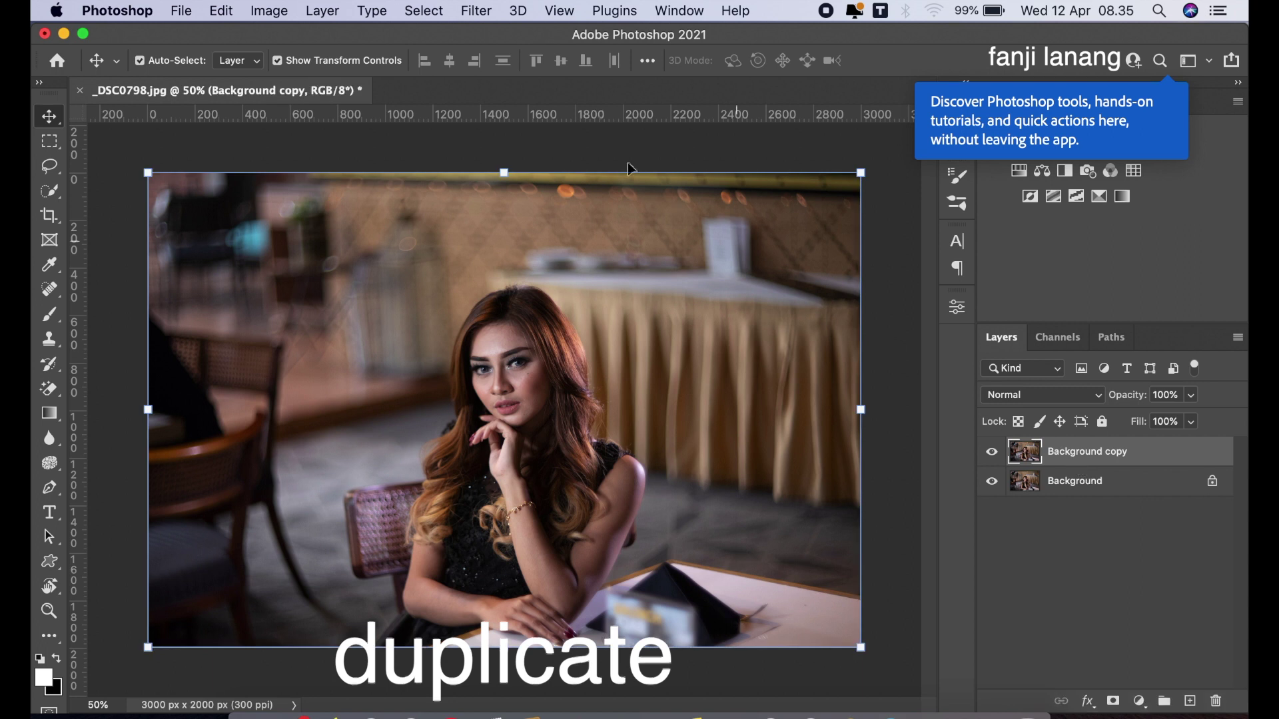
pyautogui.click(472, 12)
pyautogui.moveTo(490, 429)
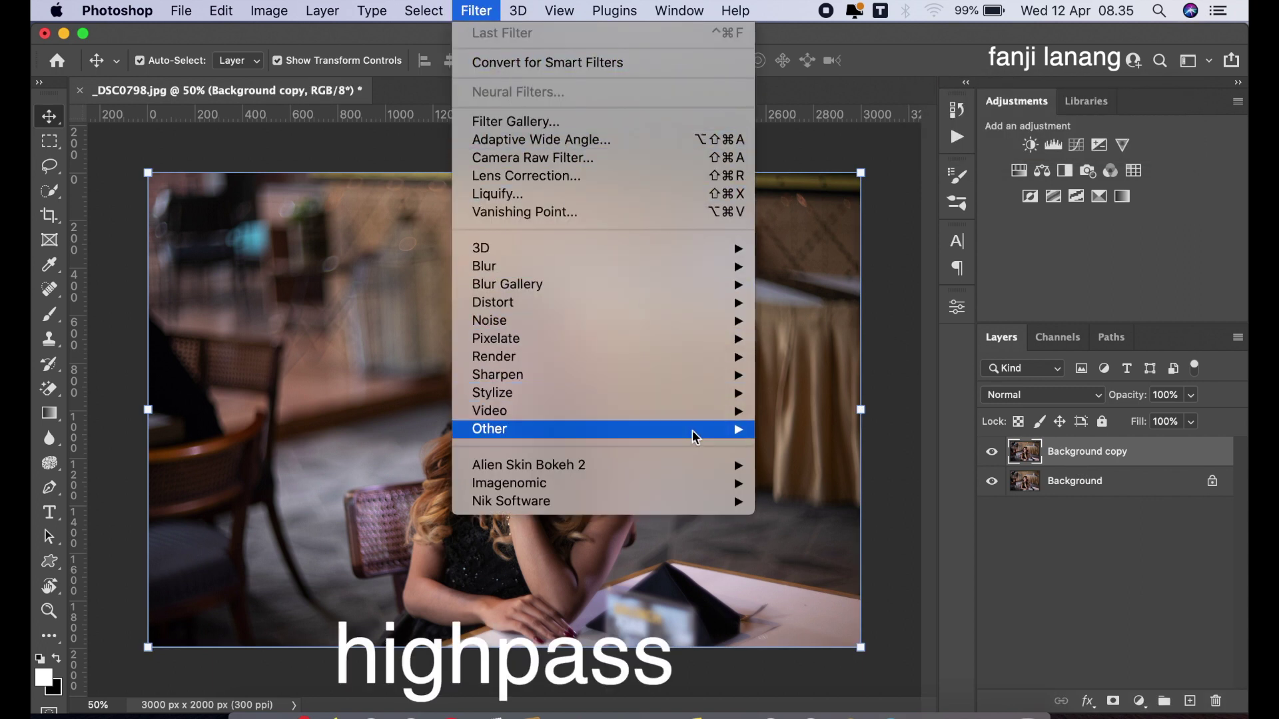
pyautogui.click(769, 446)
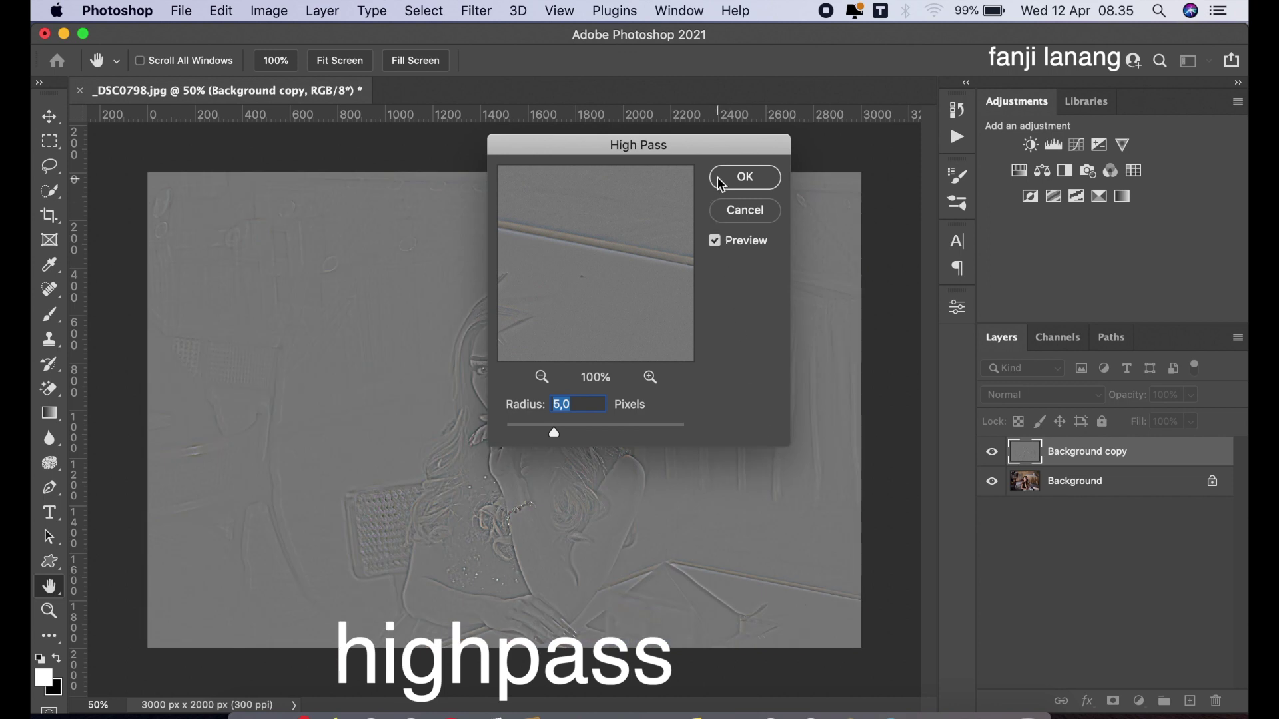
pyautogui.write('3')
pyautogui.click(738, 178)
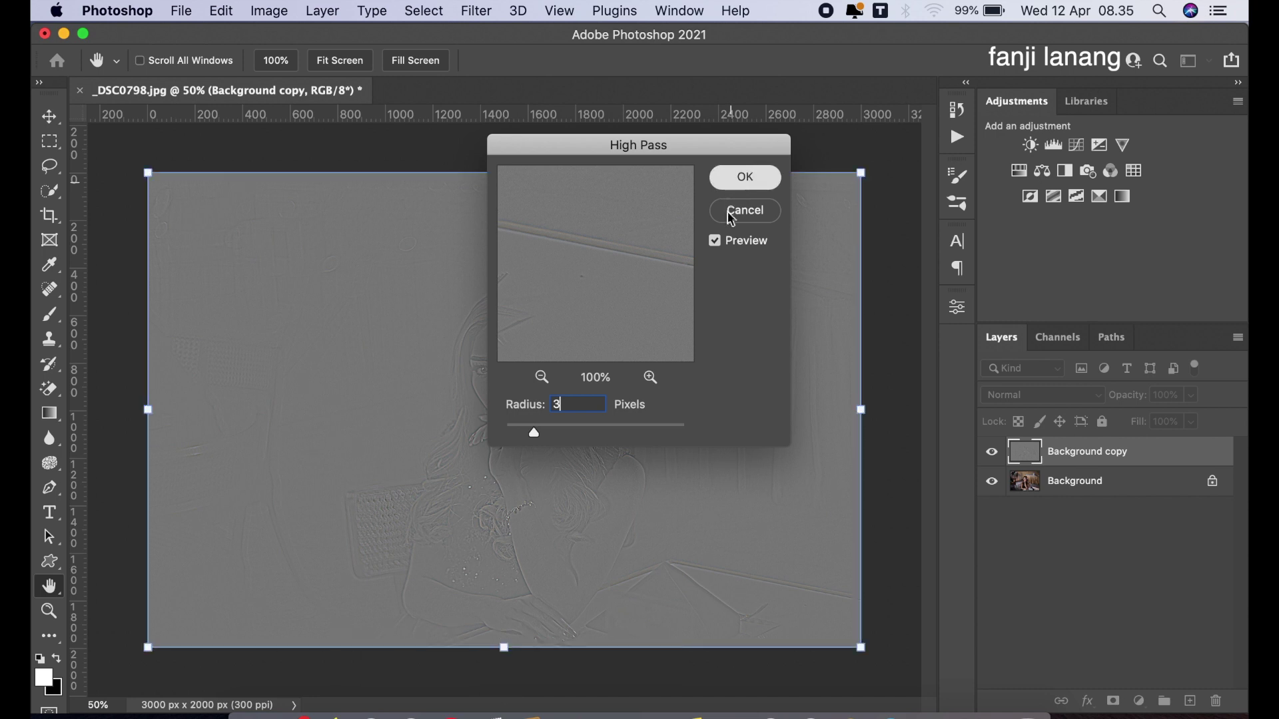
pyautogui.press('v')
pyautogui.click(999, 395)
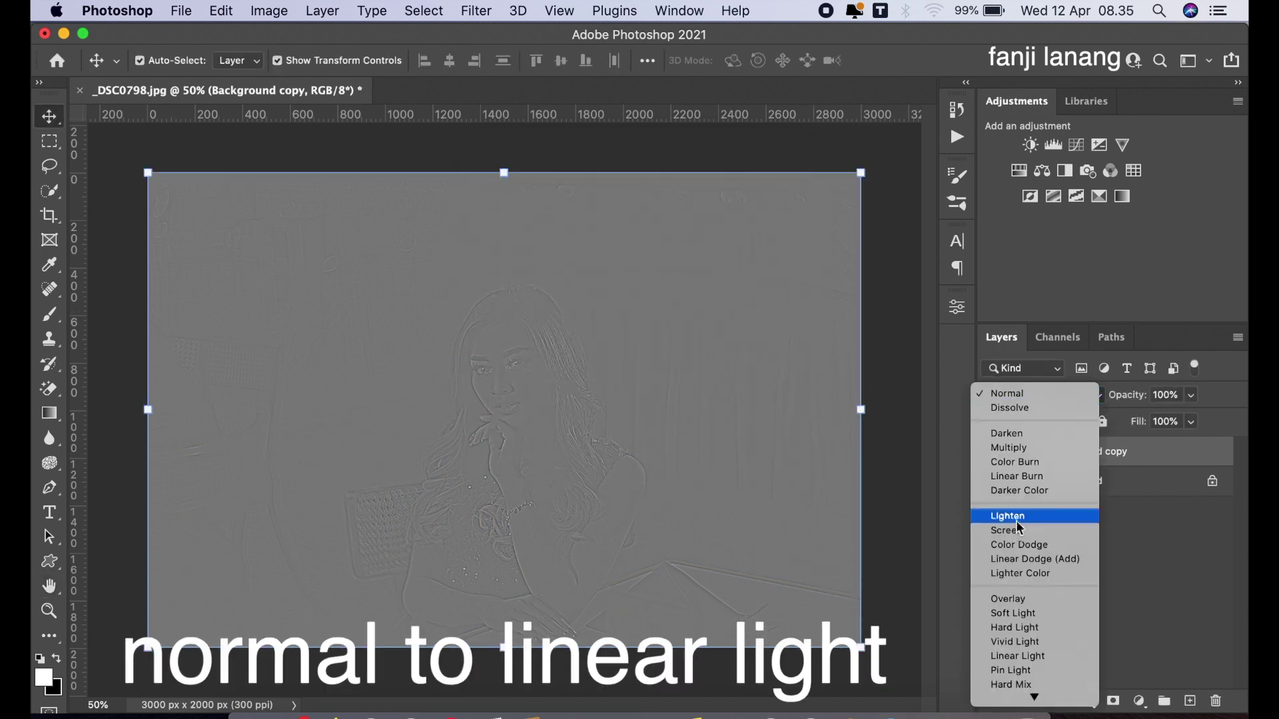
# - Set the high-pass copy to Linear Light and give it an inverted, black layer mask
pyautogui.click(1007, 656)
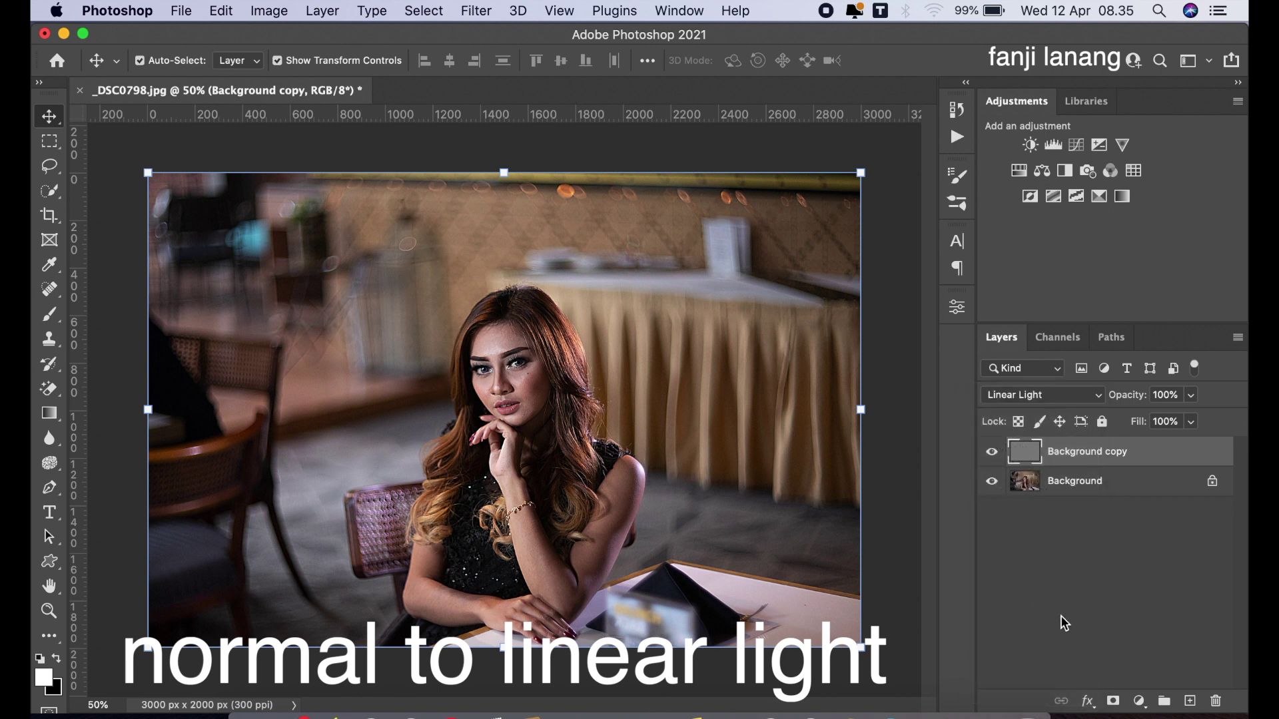
pyautogui.click(1112, 701)
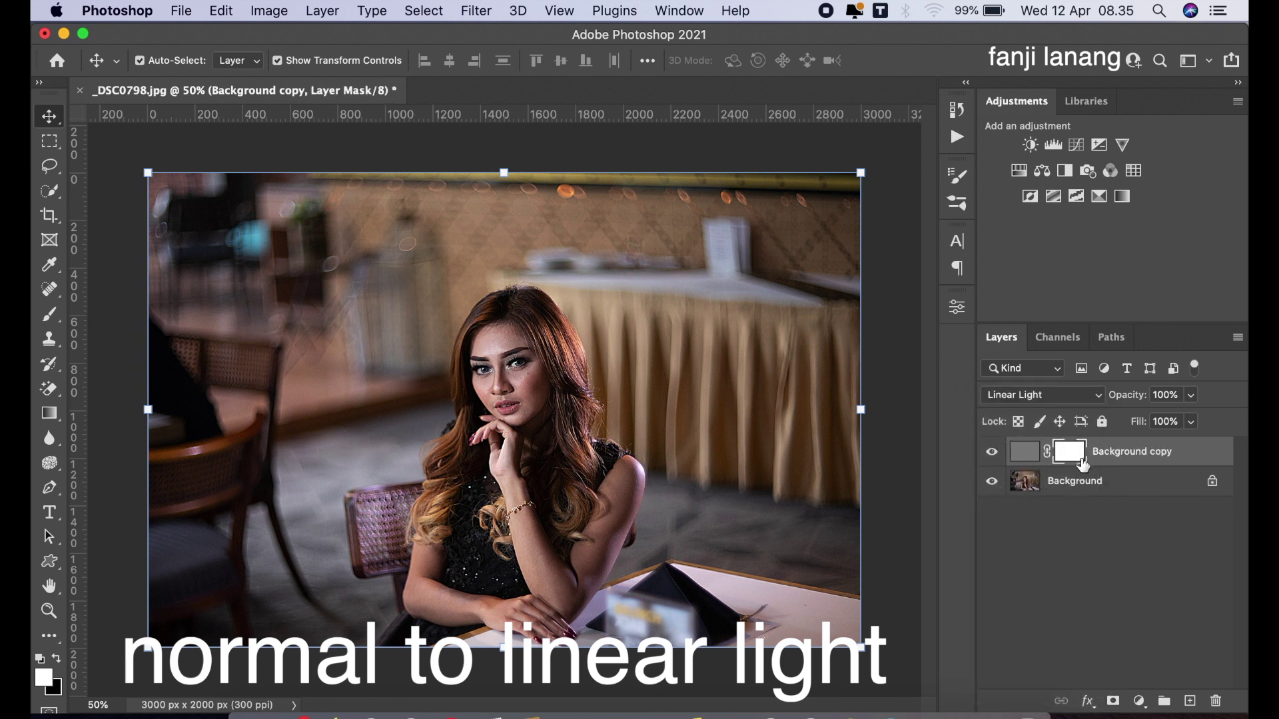
pyautogui.click(264, 10)
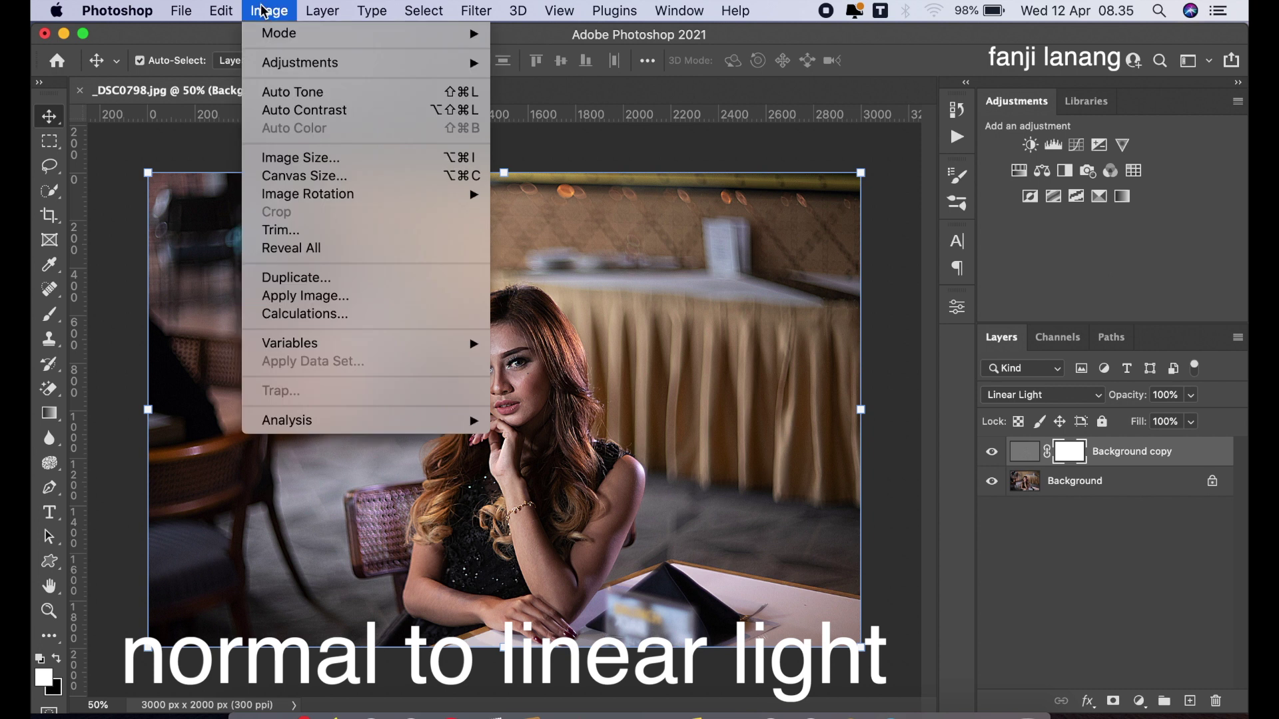
pyautogui.moveTo(299, 62)
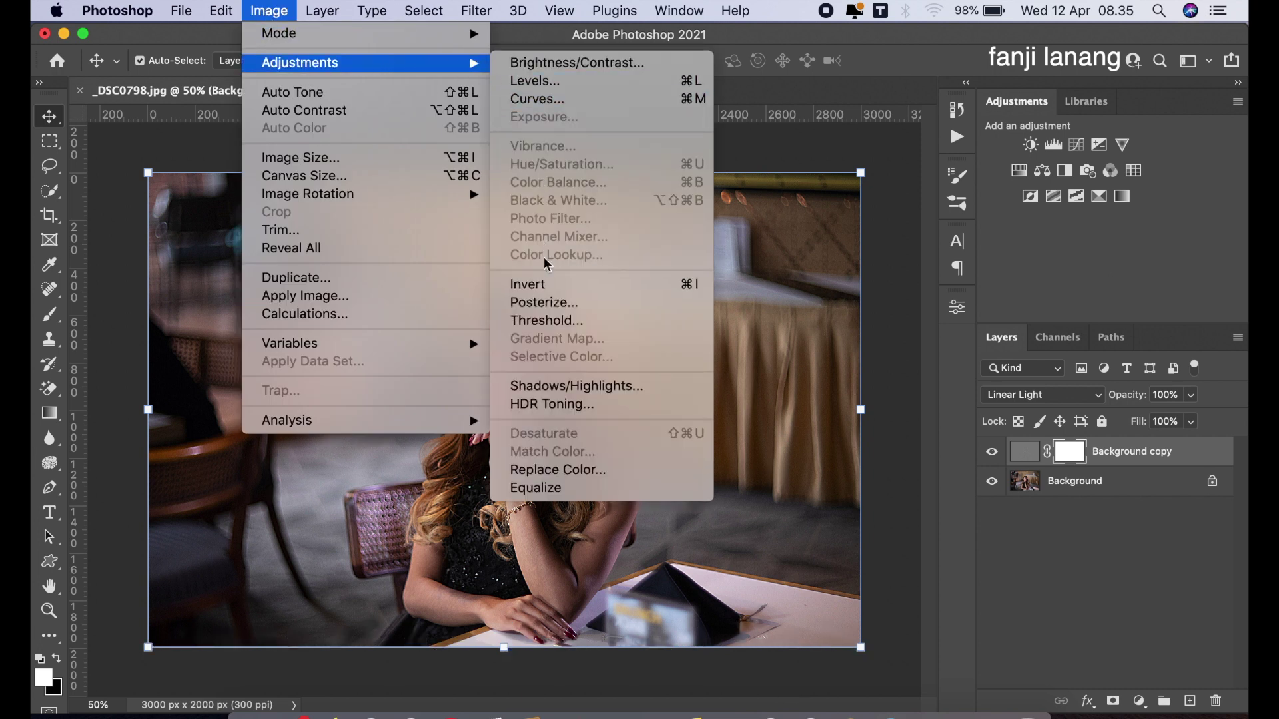
pyautogui.click(545, 280)
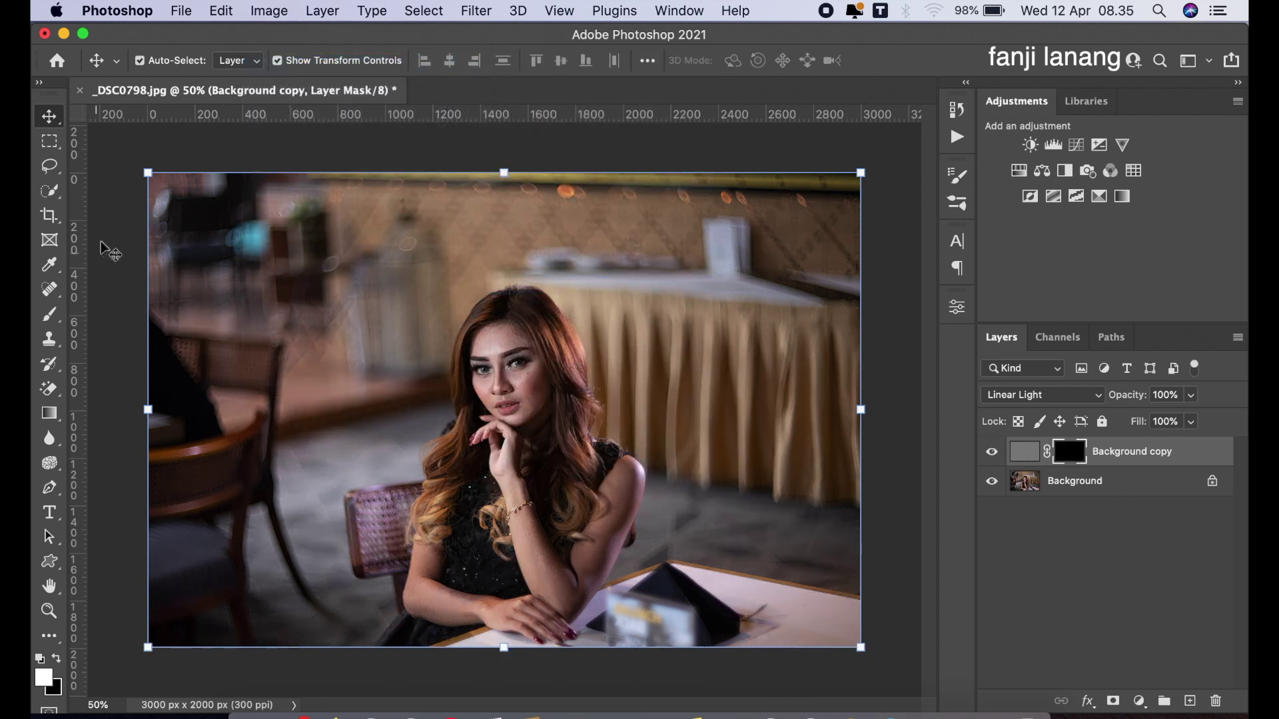
# - Paint sharpening back onto the face and cheek with a soft round brush at 19% opacity
pyautogui.click(49, 313)
pyautogui.click(100, 308)
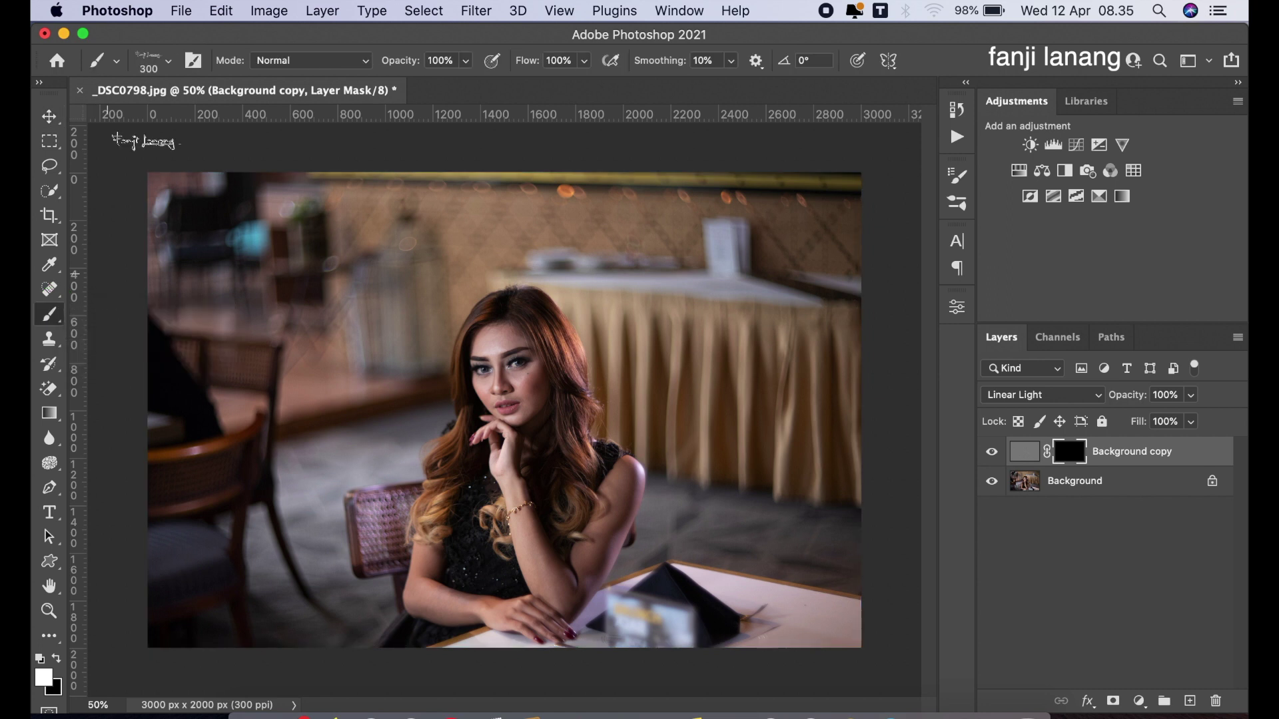
pyautogui.click(153, 60)
pyautogui.click(104, 243)
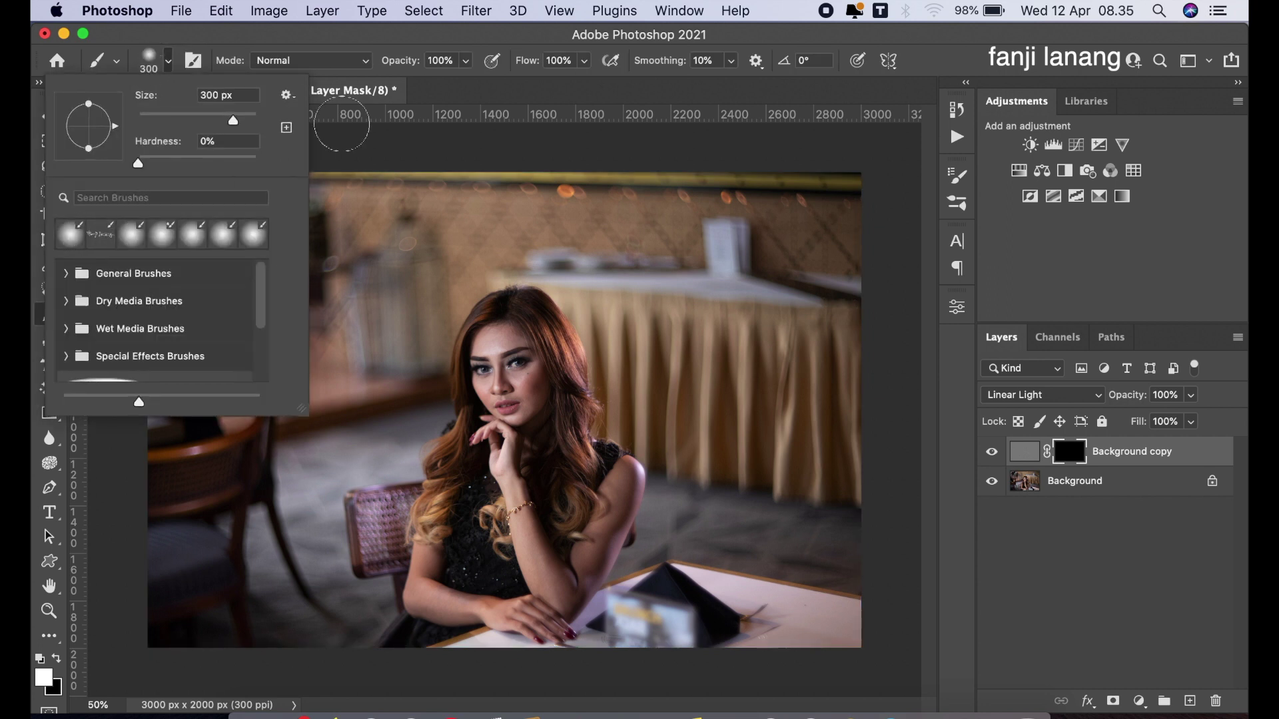
pyautogui.click(468, 77)
pyautogui.click(461, 60)
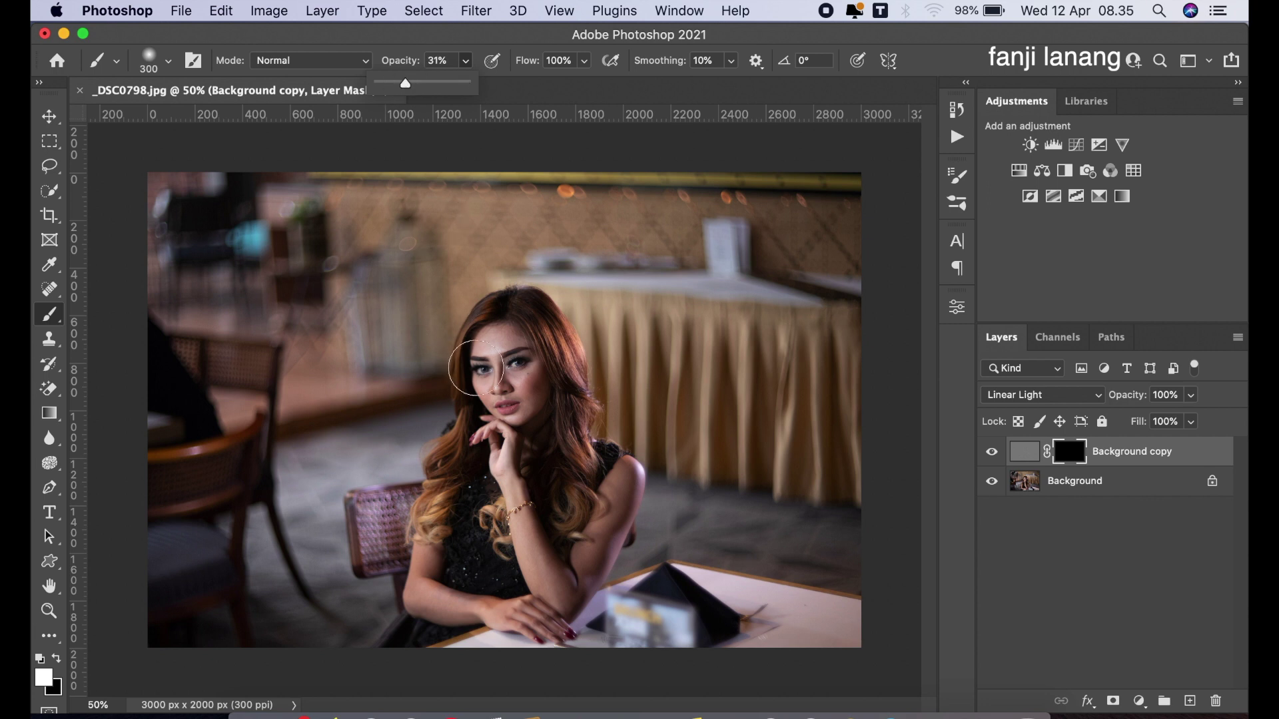
pyautogui.click(475, 367)
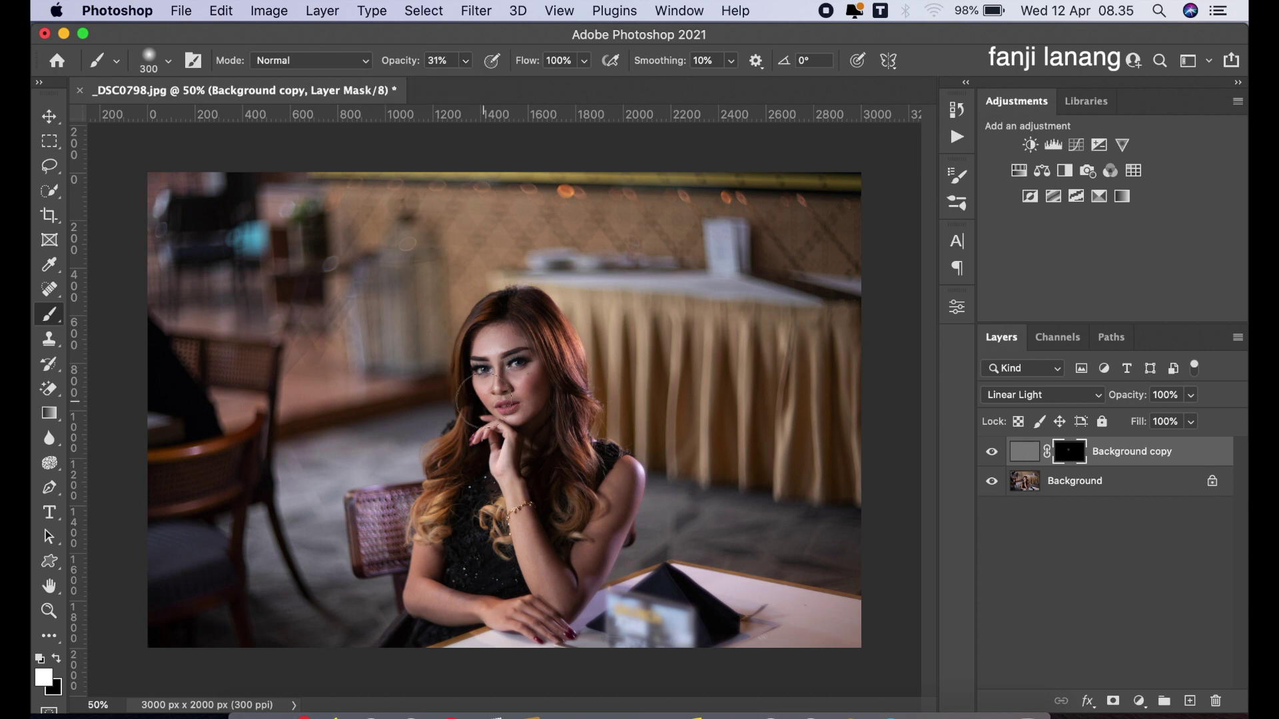
pyautogui.click(461, 64)
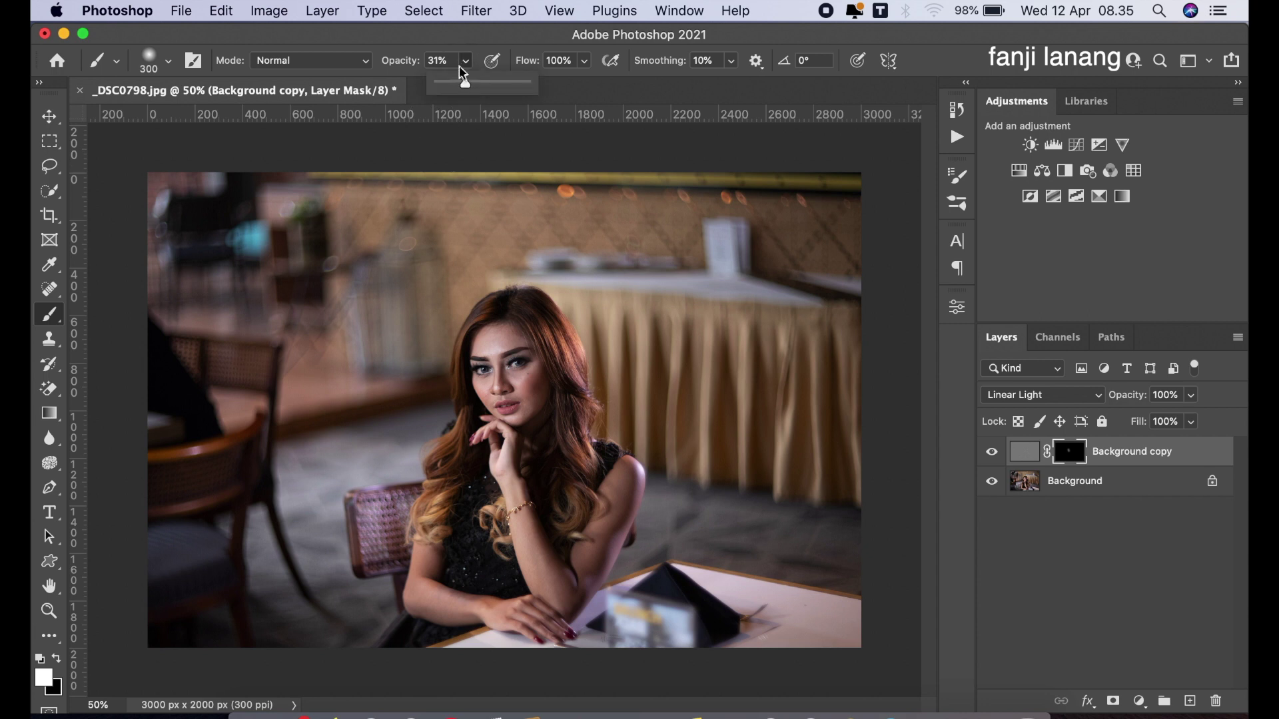
pyautogui.moveTo(518, 358); pyautogui.dragTo(503, 409)
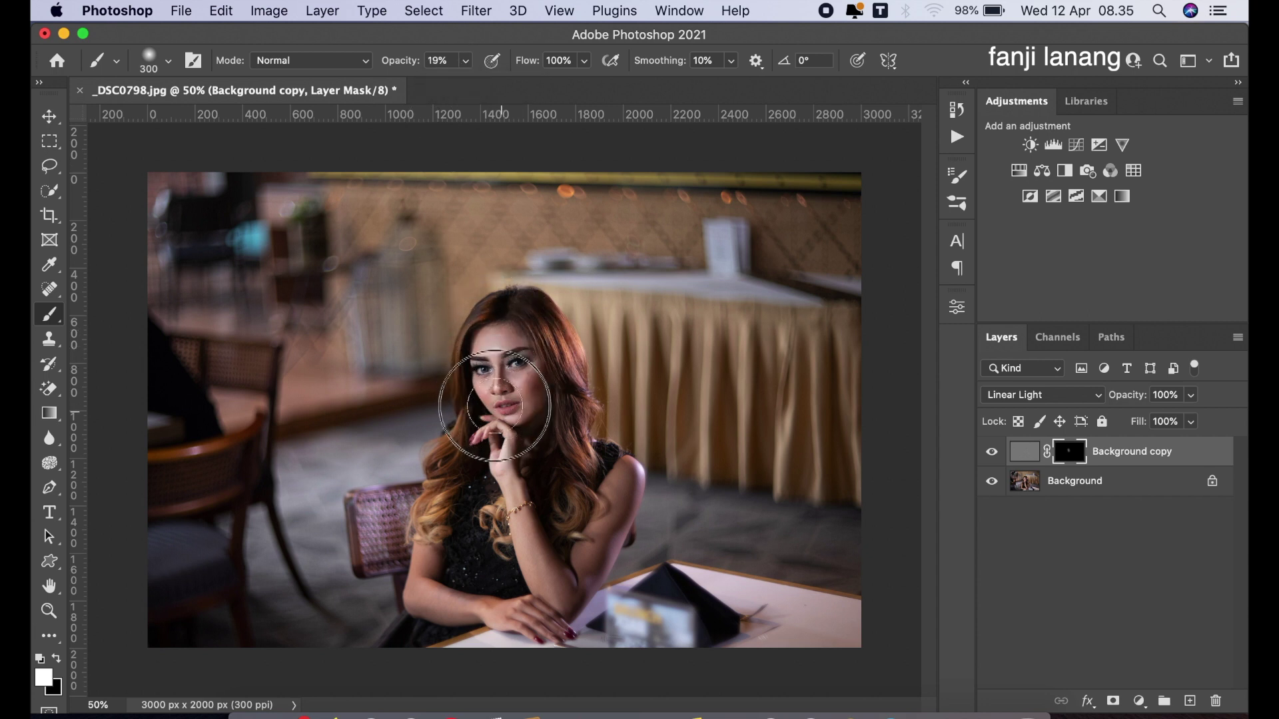
pyautogui.moveTo(504, 409); pyautogui.dragTo(555, 378)
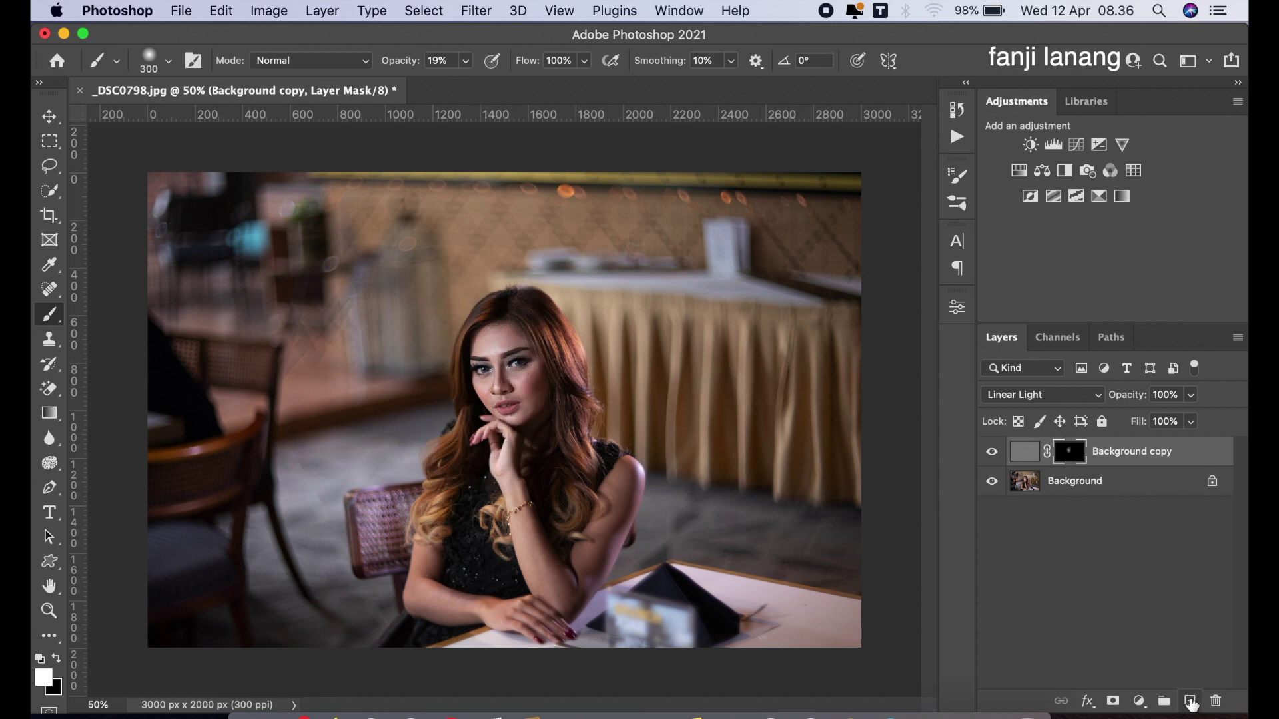
# - Add Layer 1 on top and stamp a merged copy of the image into it with Apply Image in Normal blending
pyautogui.click(1190, 701)
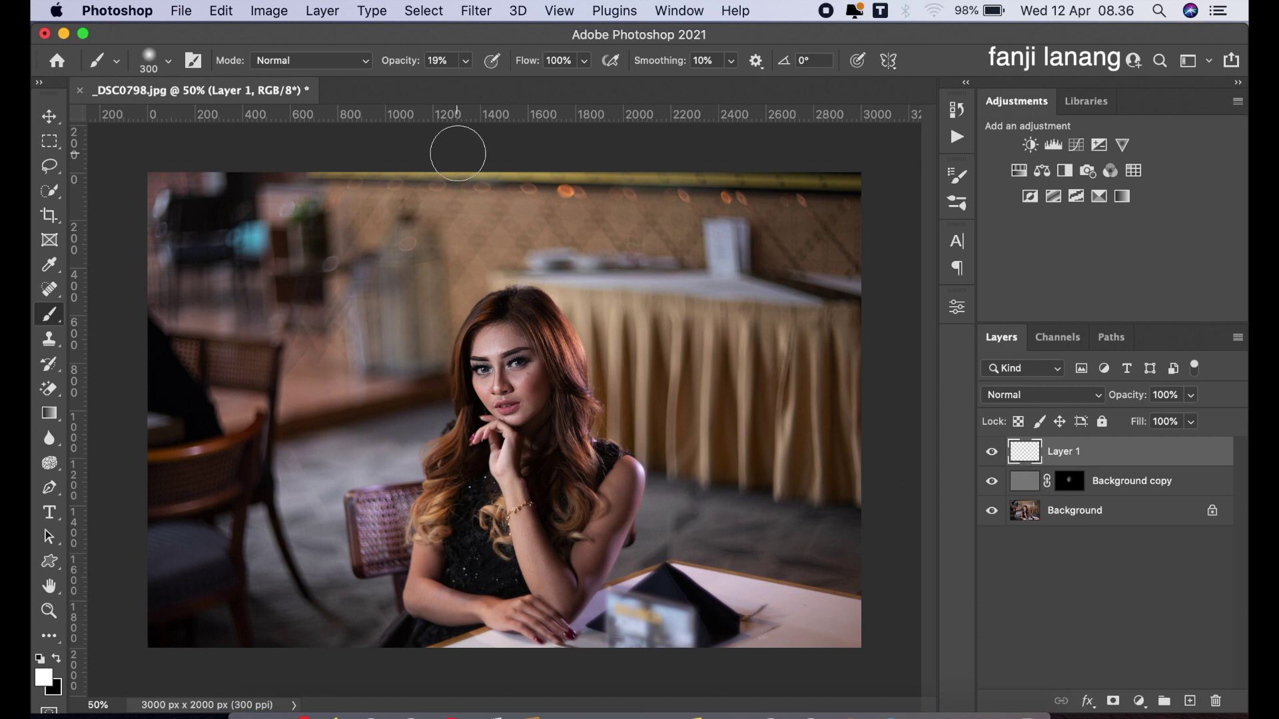
pyautogui.click(269, 10)
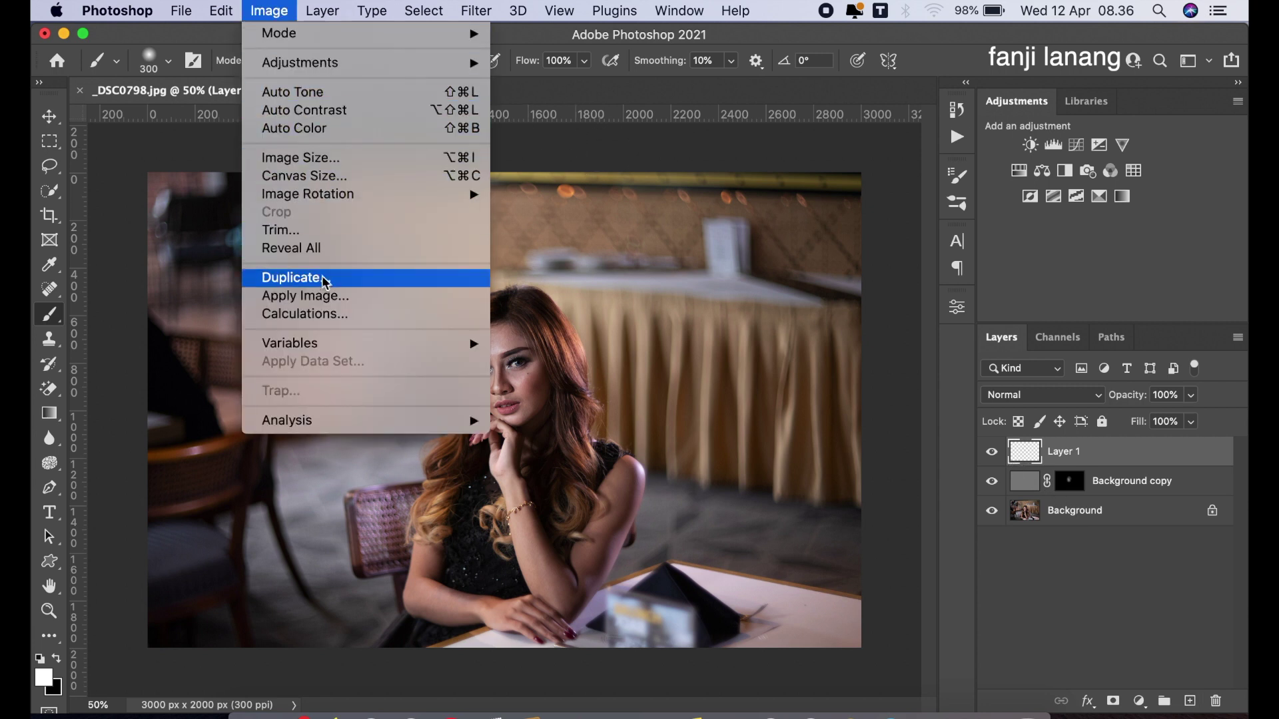
pyautogui.click(325, 297)
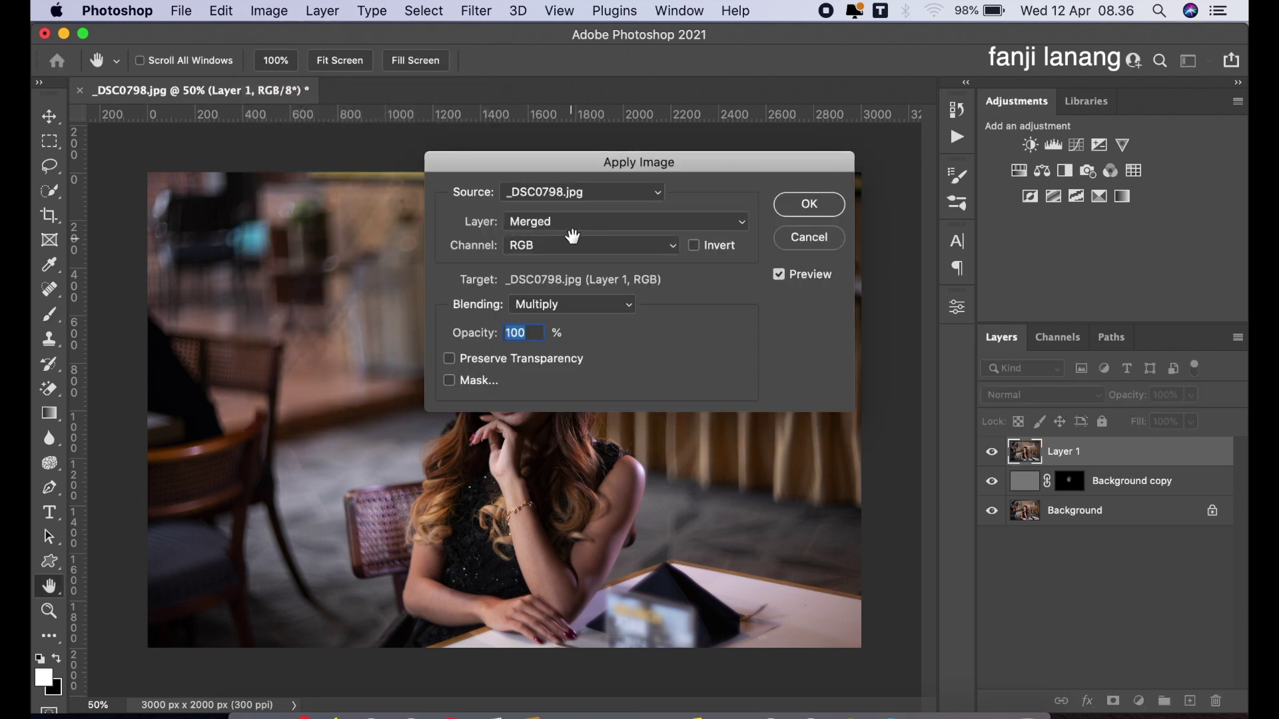
pyautogui.click(576, 308)
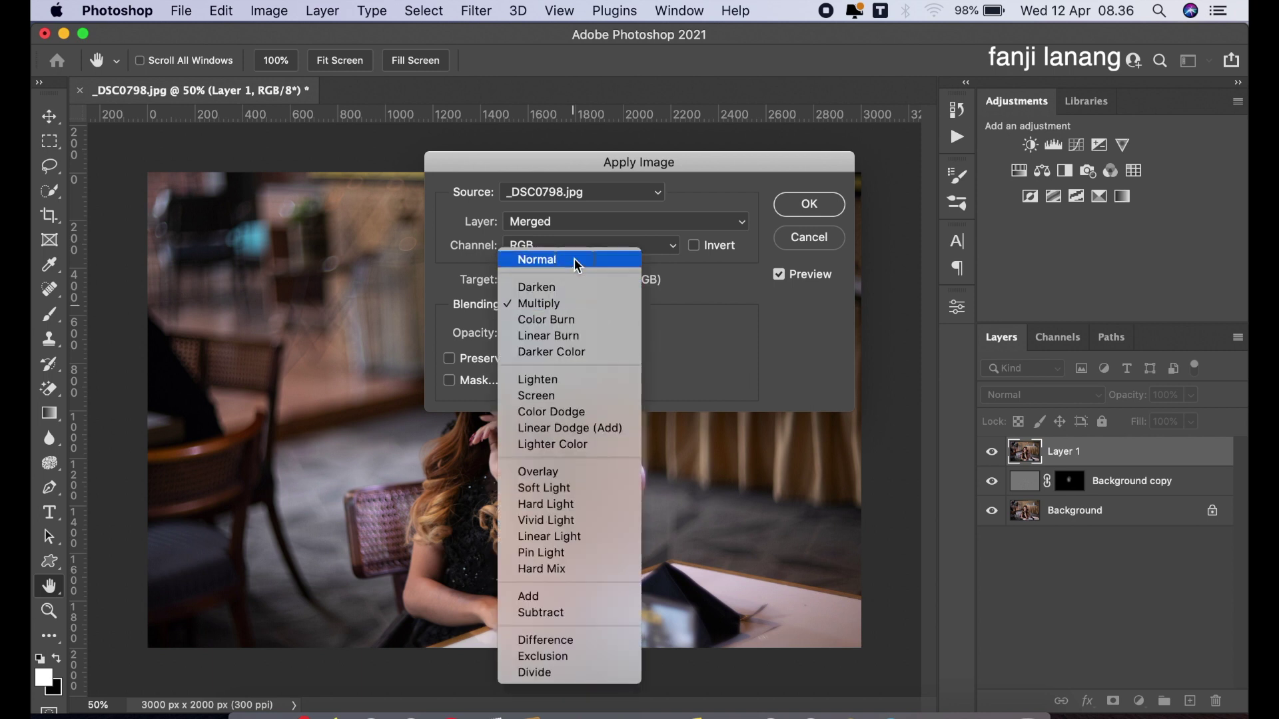
pyautogui.click(701, 230)
pyautogui.click(789, 204)
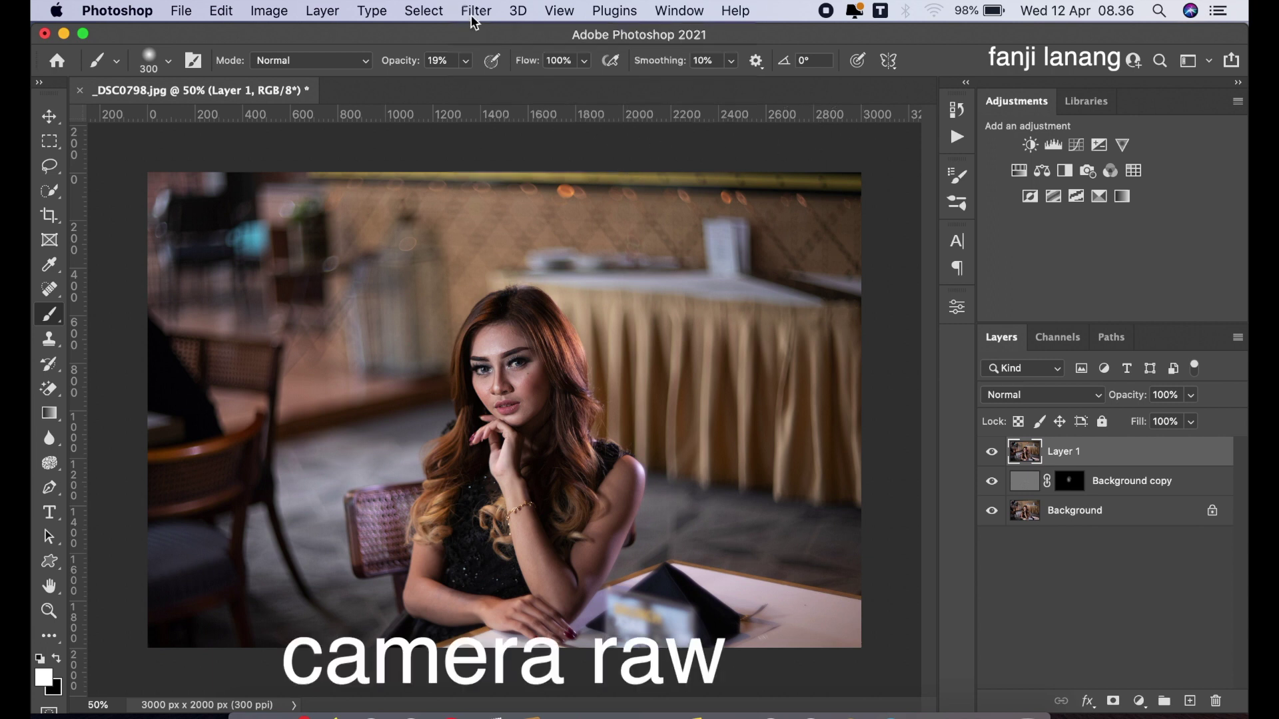
pyautogui.click(475, 11)
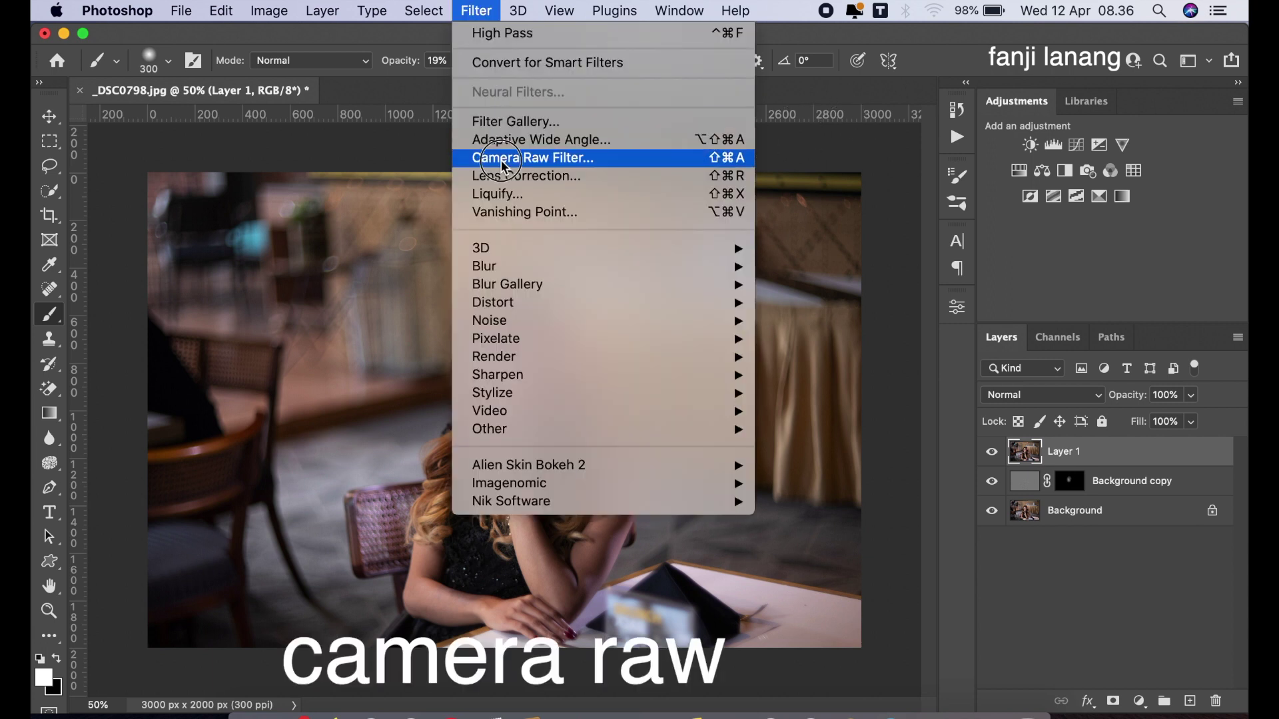
# - In Camera Raw Basic, set Highlights -20, Shadows +100, Blacks -10 and Texture -15
pyautogui.click(503, 159)
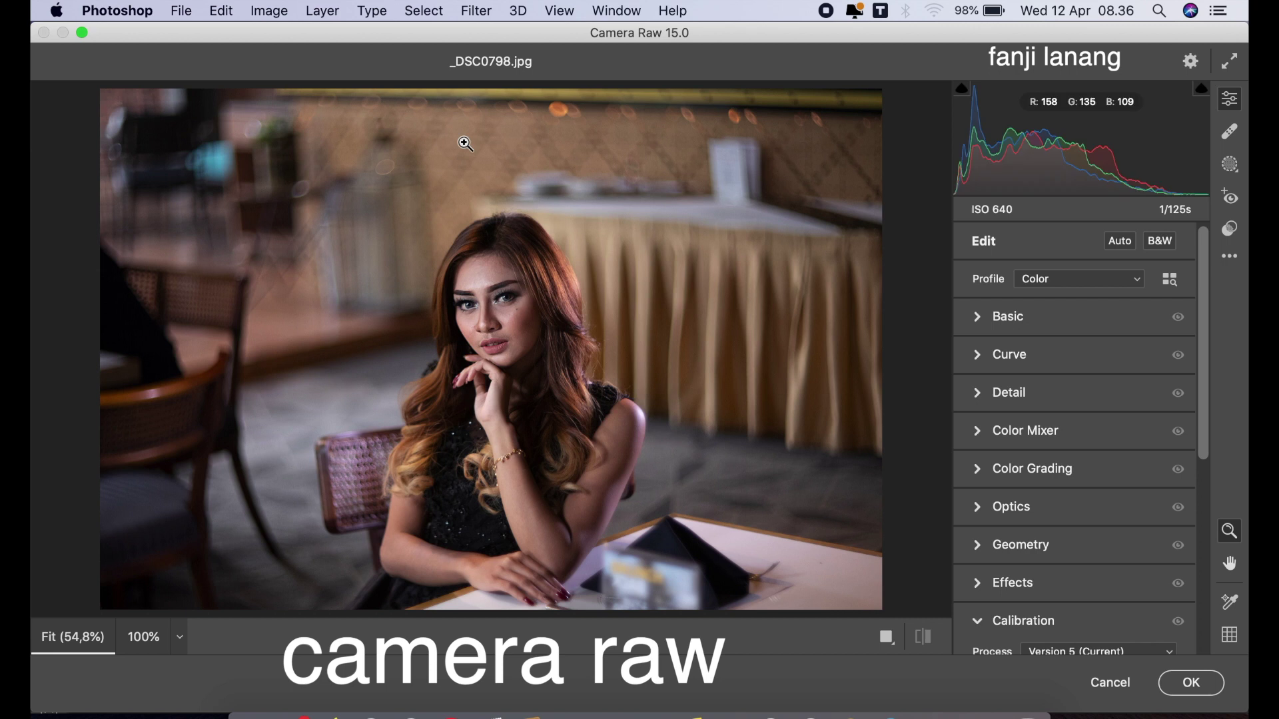
pyautogui.click(986, 318)
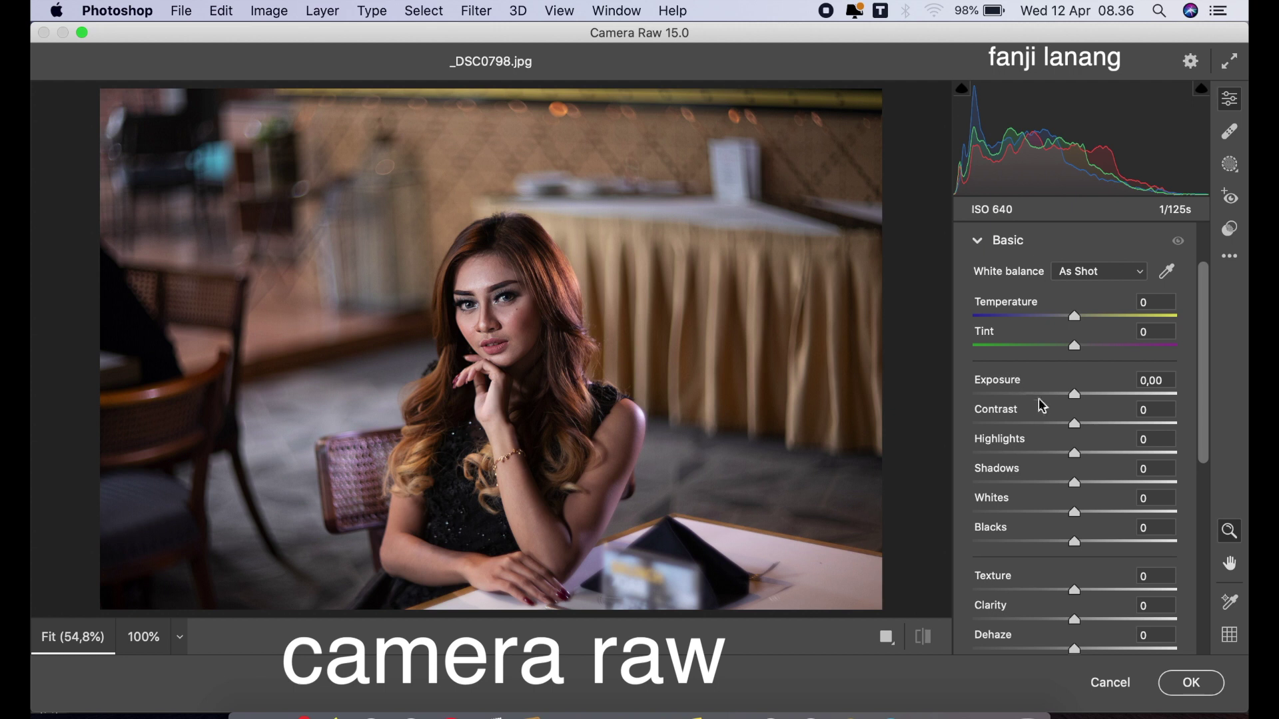
pyautogui.click(1042, 454)
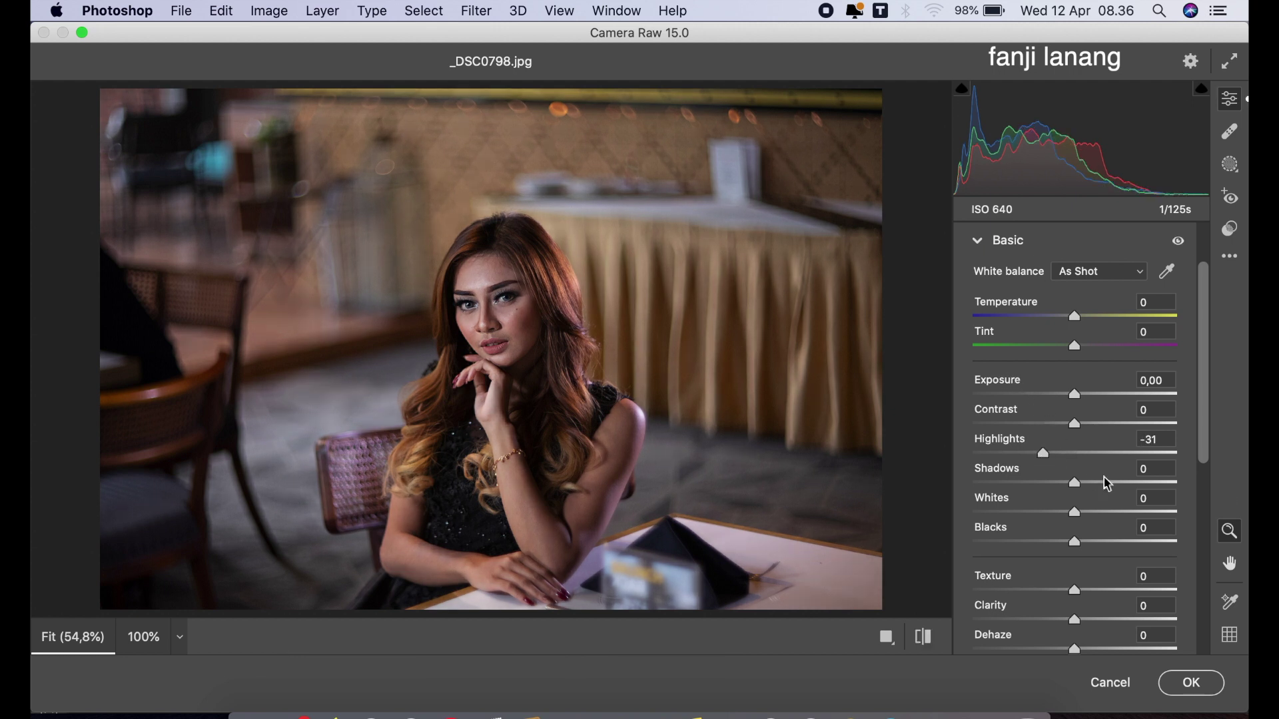
pyautogui.moveTo(1106, 490); pyautogui.dragTo(1138, 491)
pyautogui.moveTo(1054, 461); pyautogui.dragTo(1054, 461)
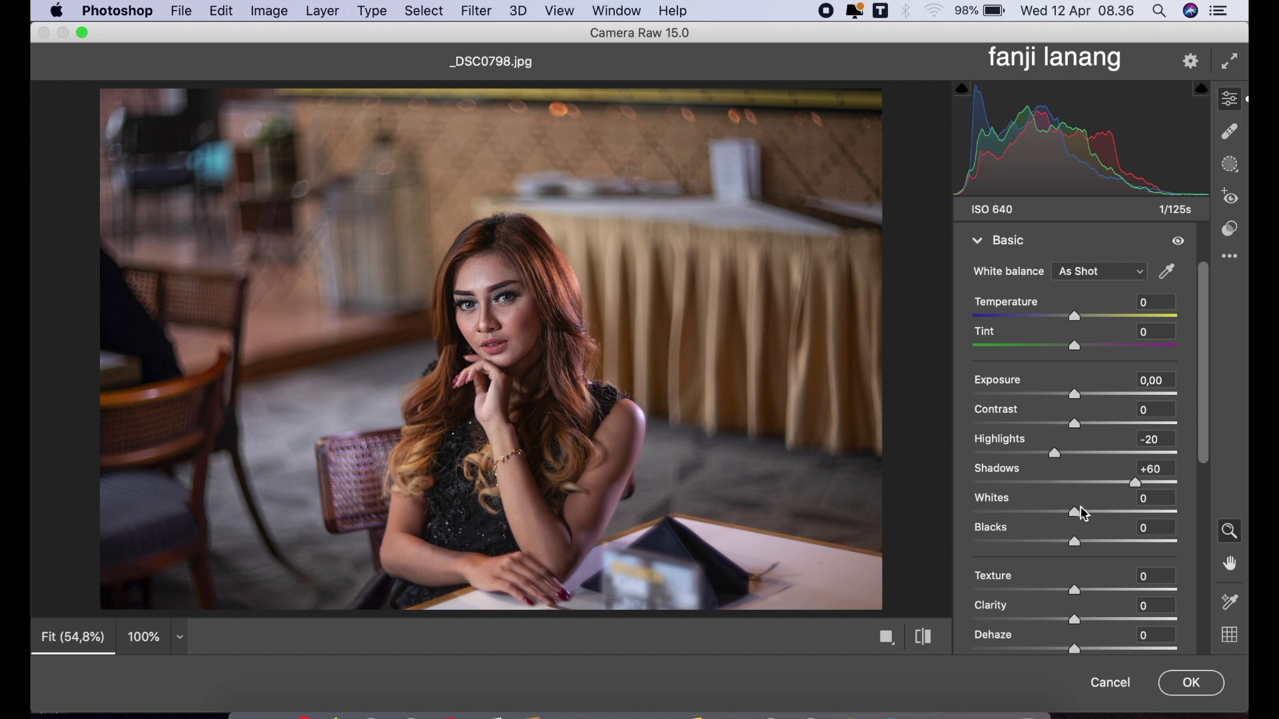
pyautogui.moveTo(1075, 543); pyautogui.dragTo(1062, 603)
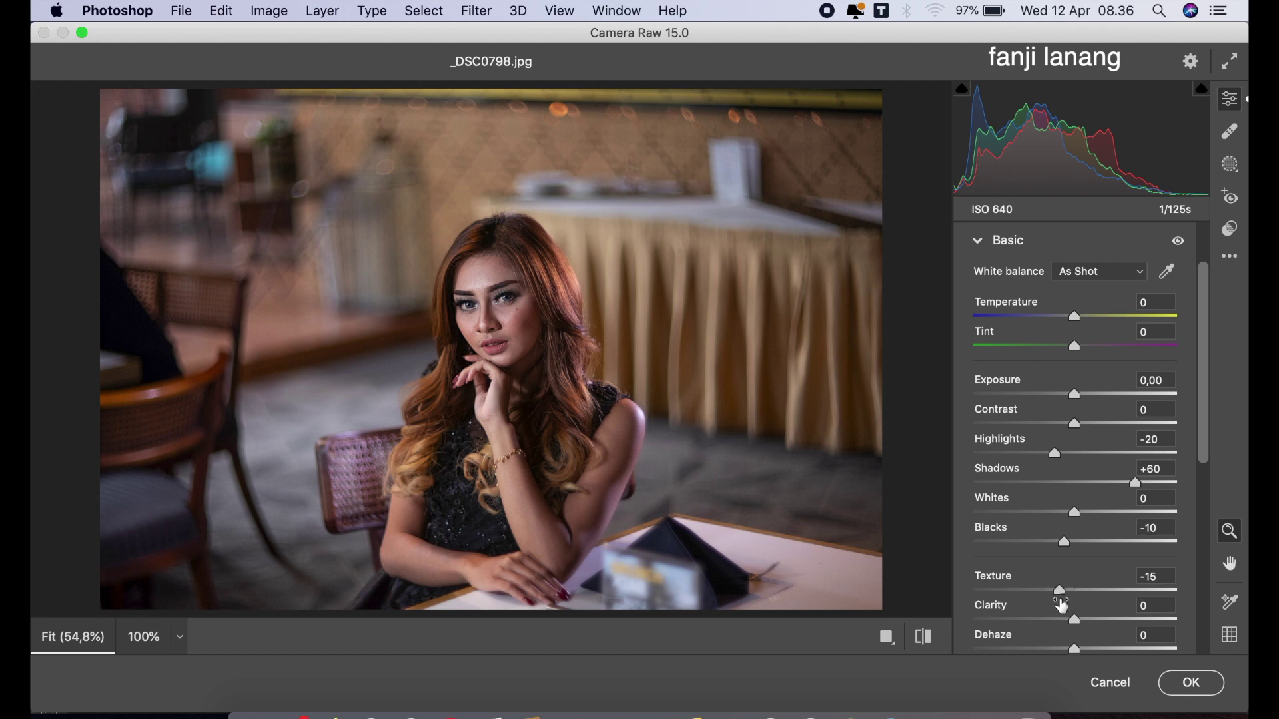
pyautogui.moveTo(1149, 484); pyautogui.dragTo(1201, 489)
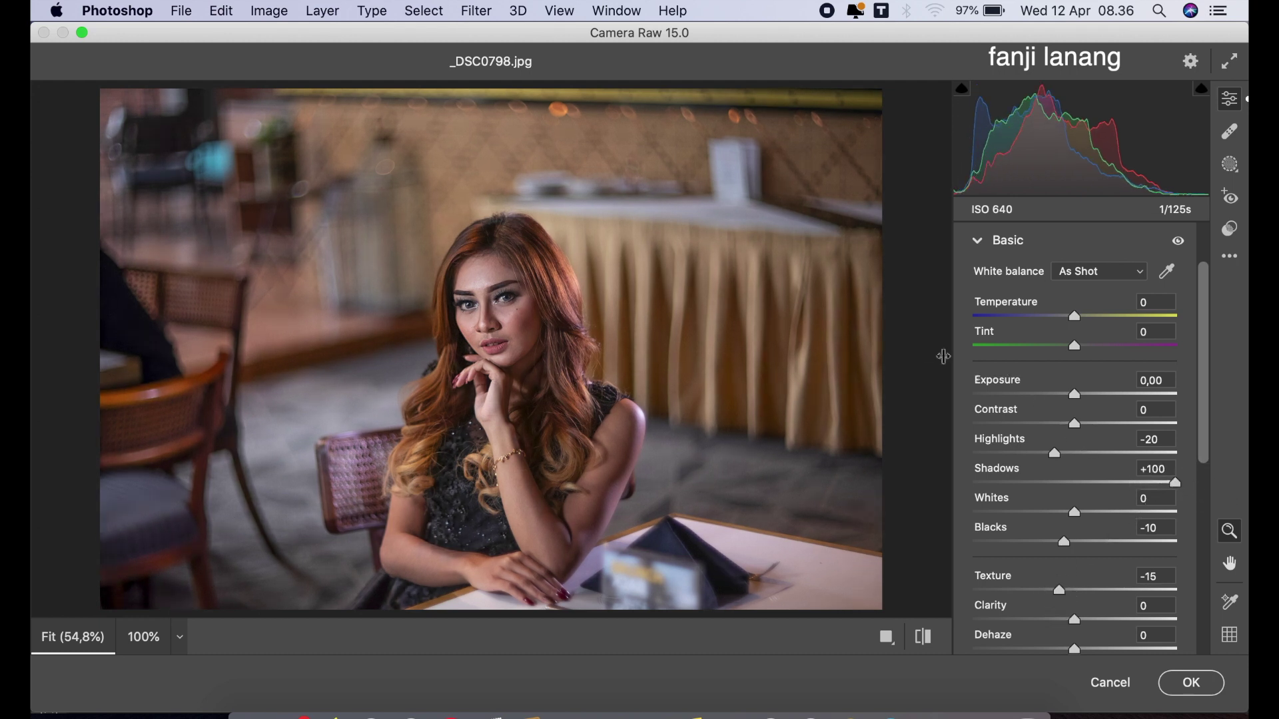
pyautogui.click(989, 252)
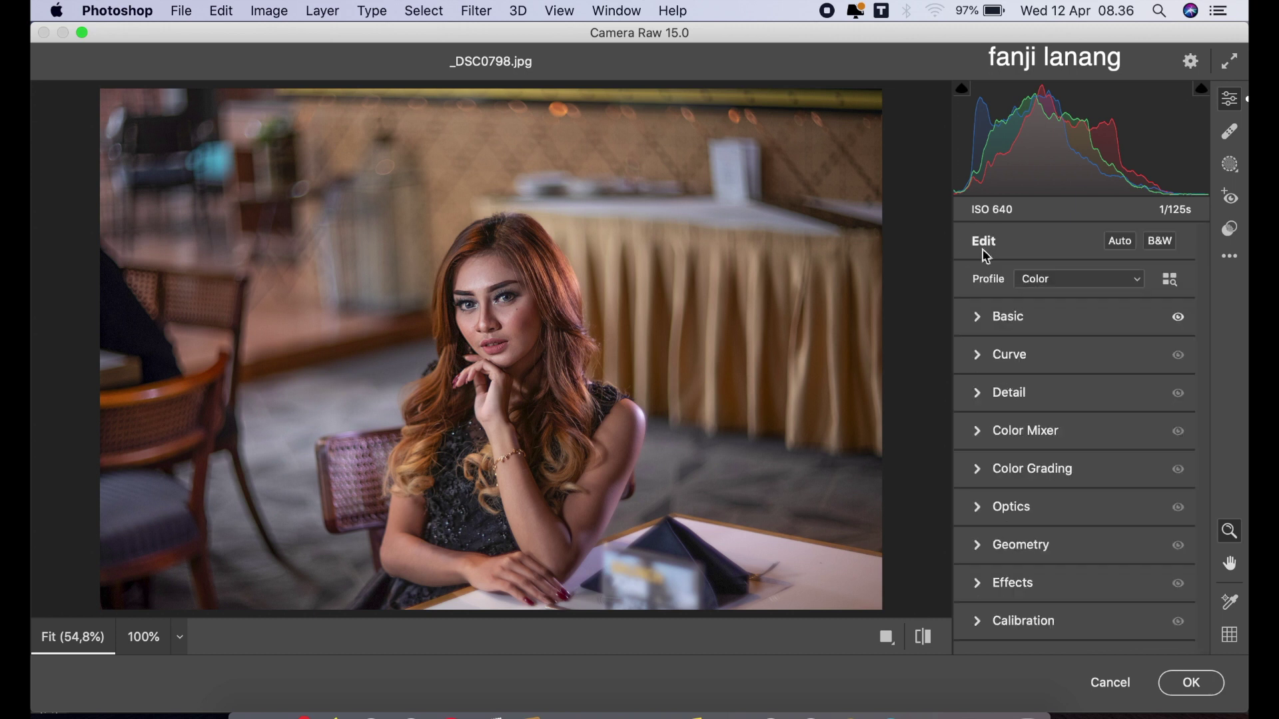
# - Lower the top point of the Blue tone curve to output 230
pyautogui.click(977, 358)
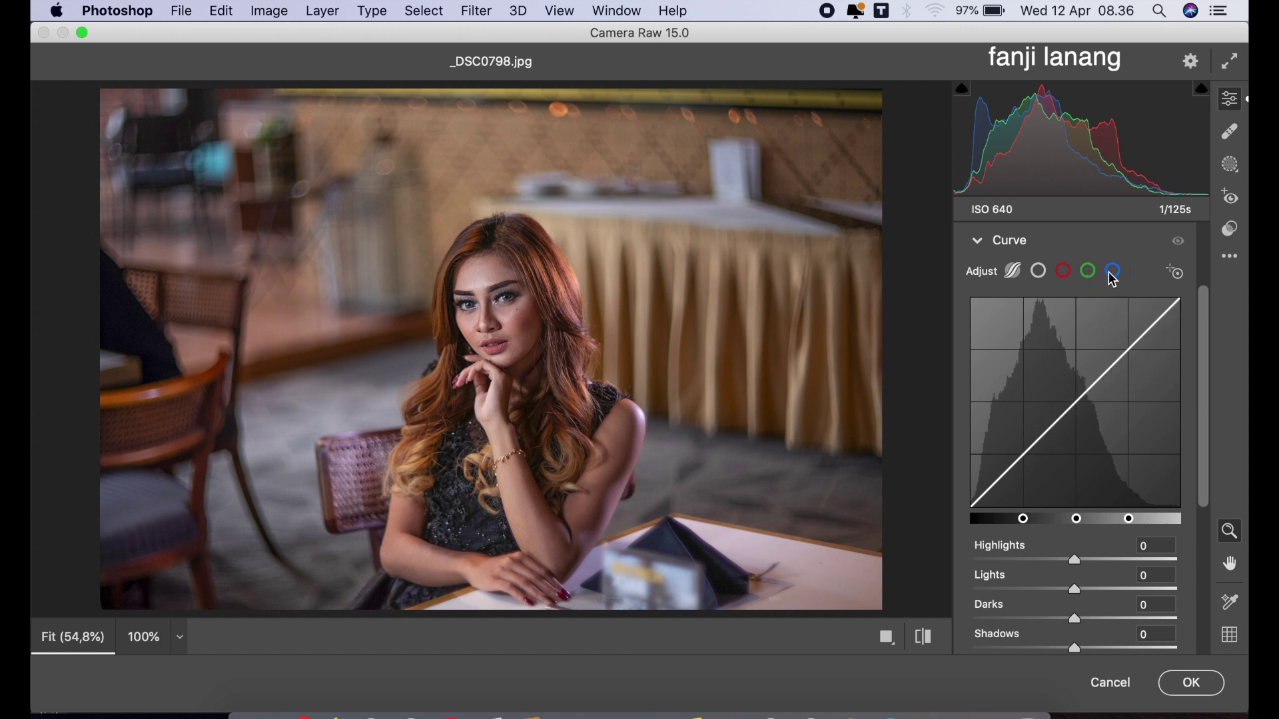
pyautogui.click(1113, 271)
pyautogui.moveTo(1179, 299); pyautogui.dragTo(1180, 318)
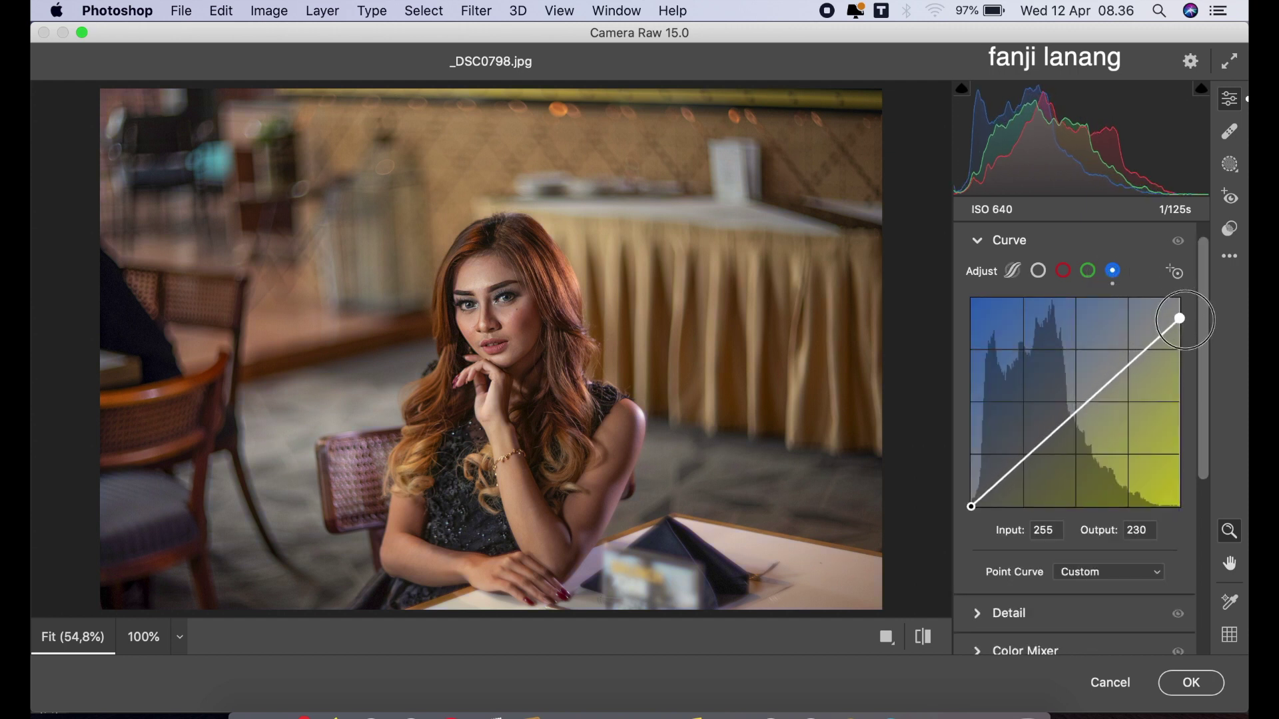
pyautogui.click(982, 244)
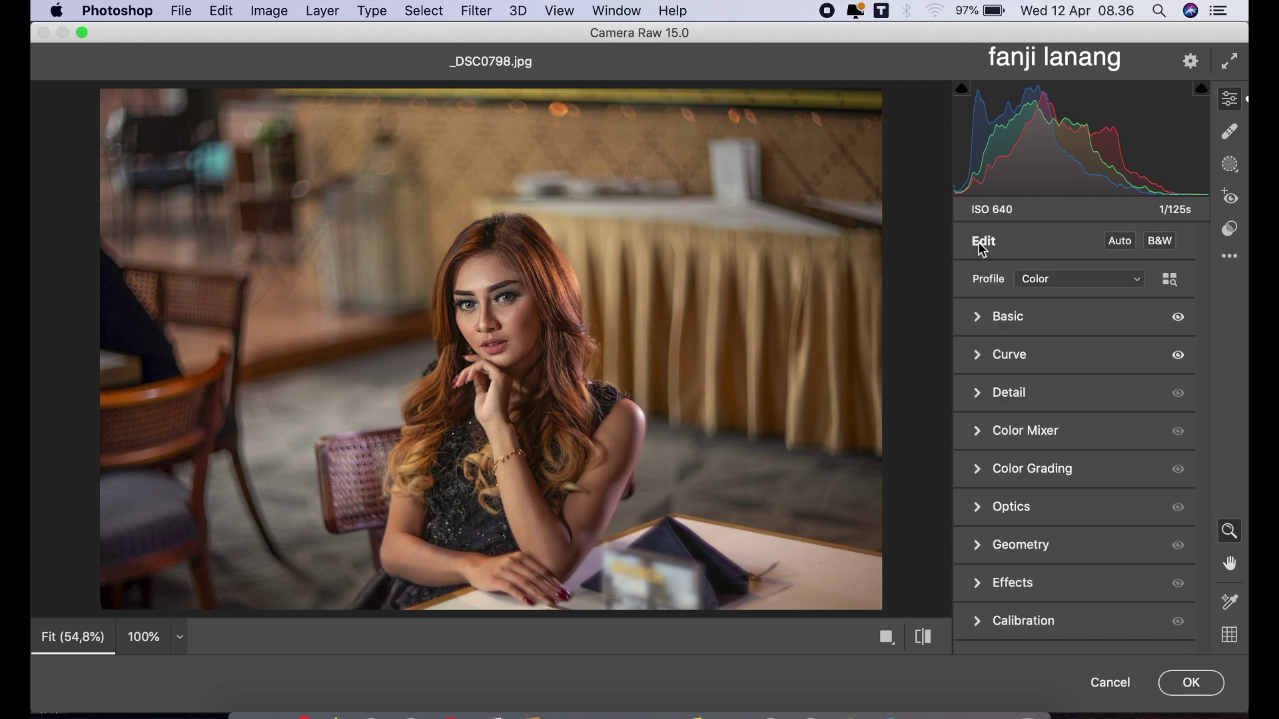
# - Shift the Greens and Aquas hue to +40 and Blues to -20 in the HSL mixer
pyautogui.click(981, 430)
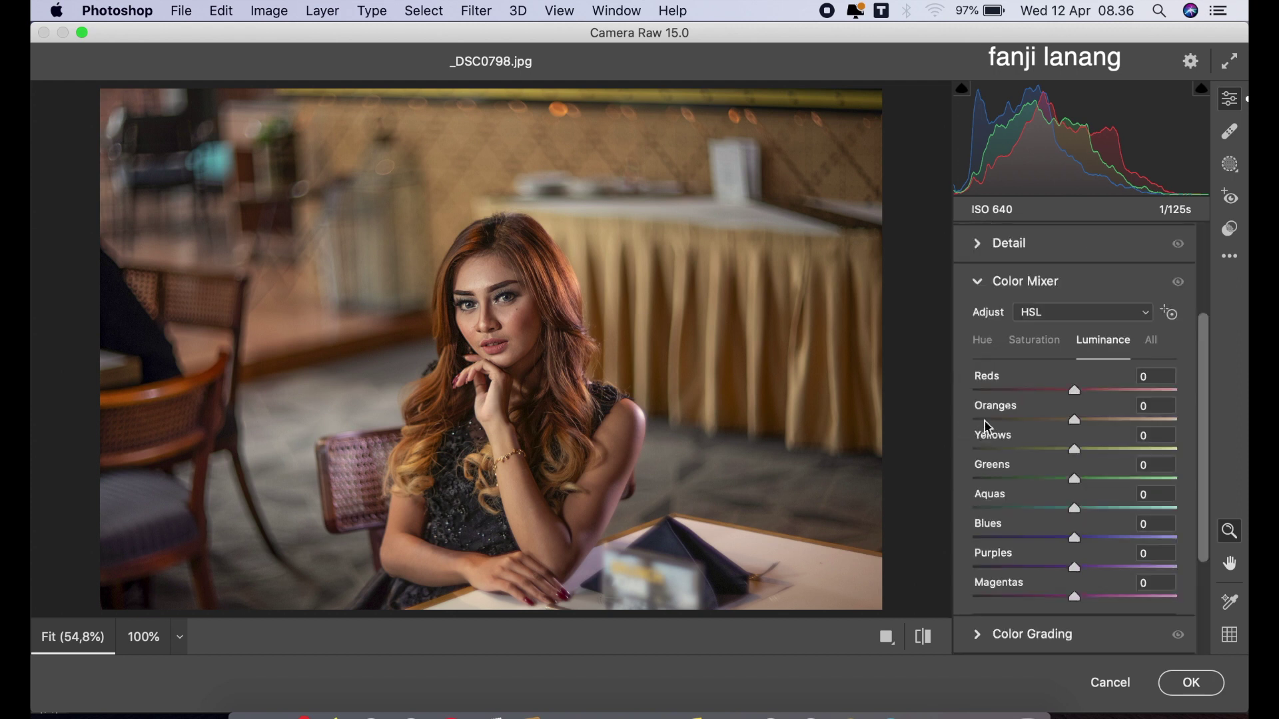
pyautogui.click(983, 345)
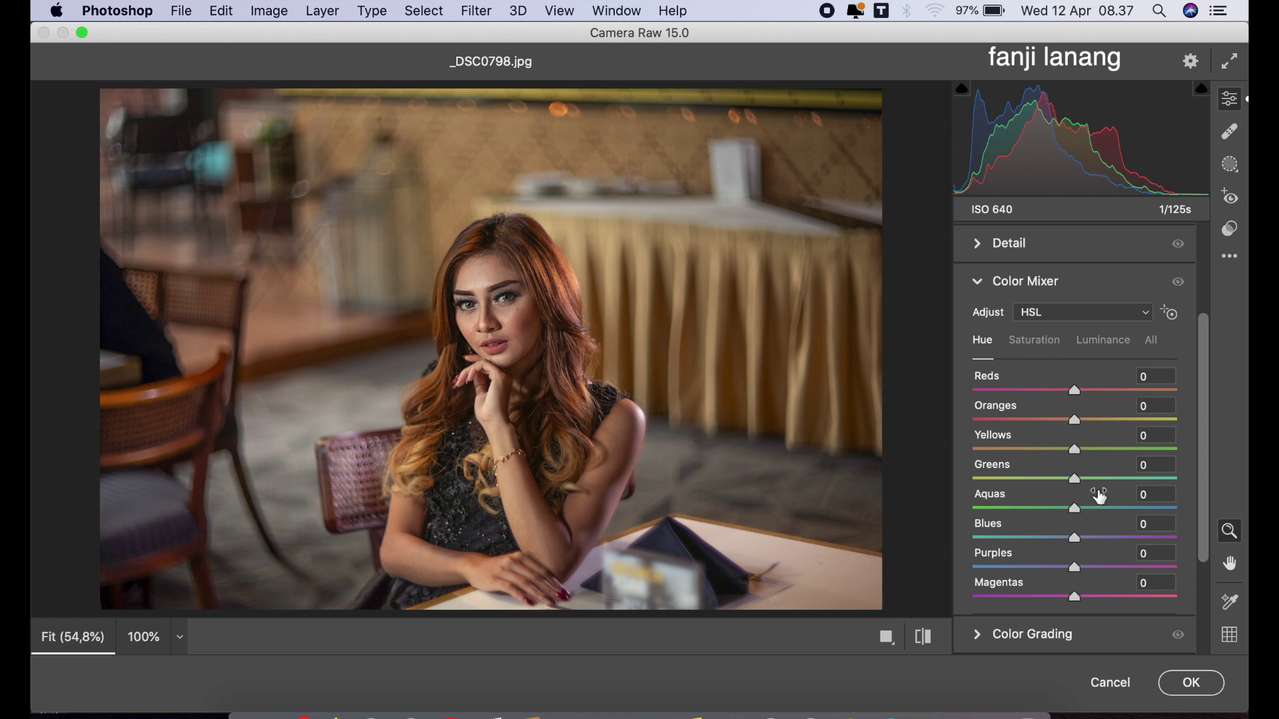
pyautogui.click(1117, 488)
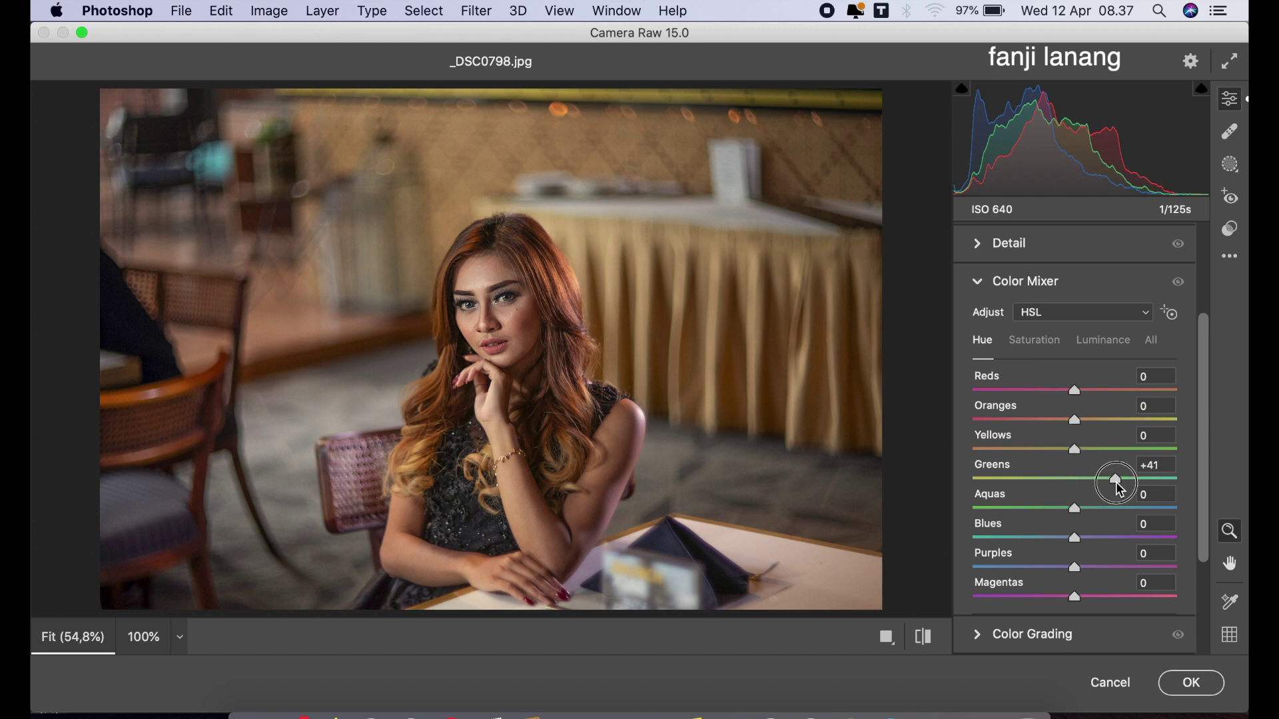
pyautogui.click(1117, 509)
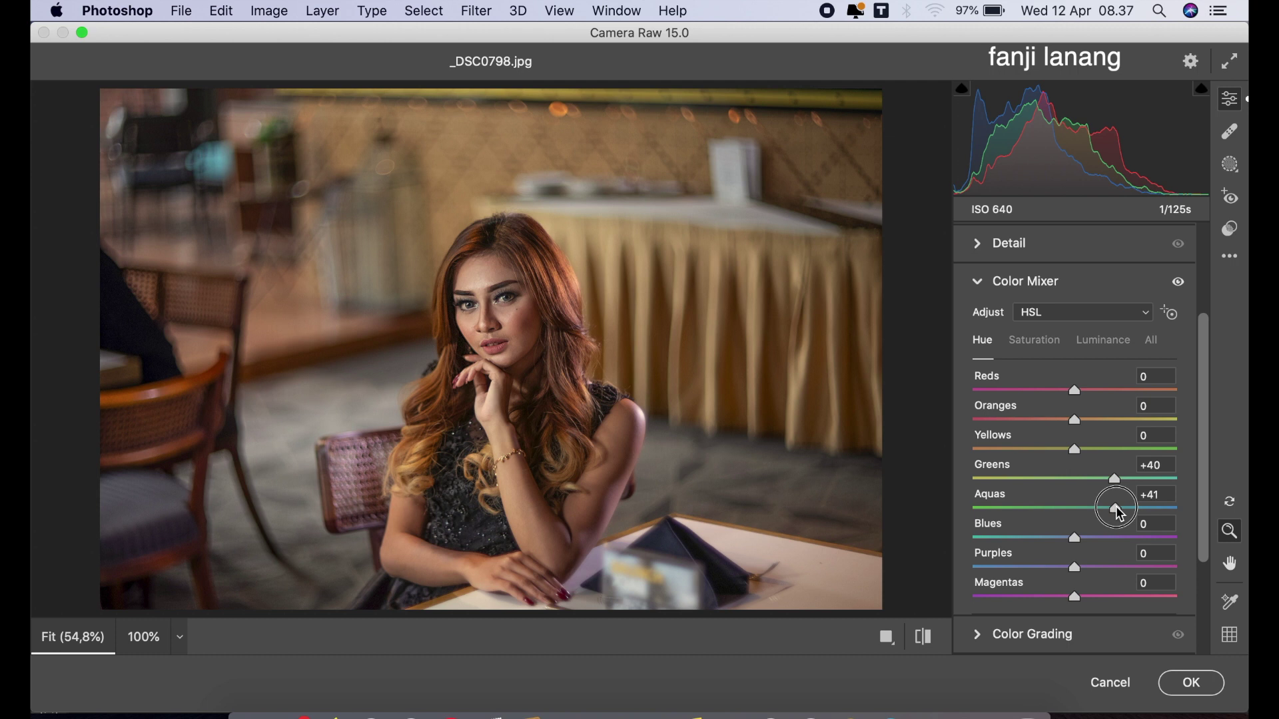
pyautogui.moveTo(1118, 514); pyautogui.dragTo(1055, 538)
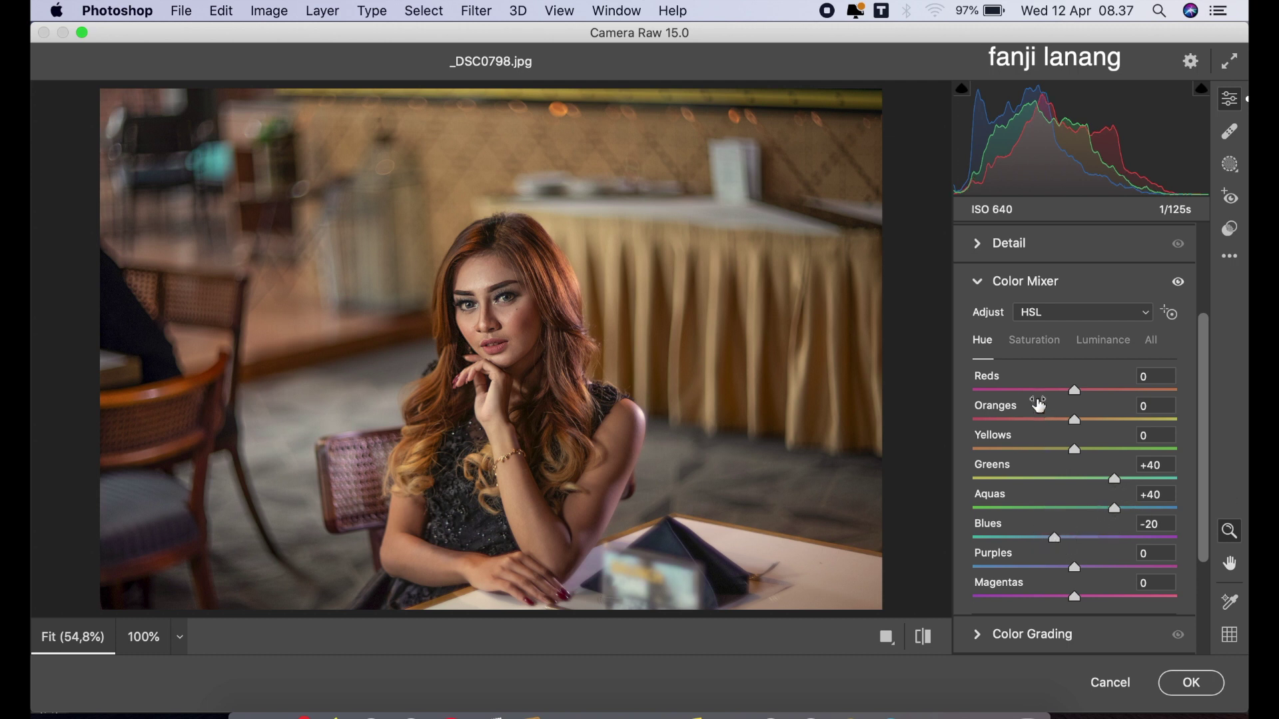
# - Desaturate Yellows and Greens to -30 and Aquas to -32, and brighten Oranges luminance +20
pyautogui.click(1037, 342)
pyautogui.moveTo(1078, 440); pyautogui.dragTo(1046, 461)
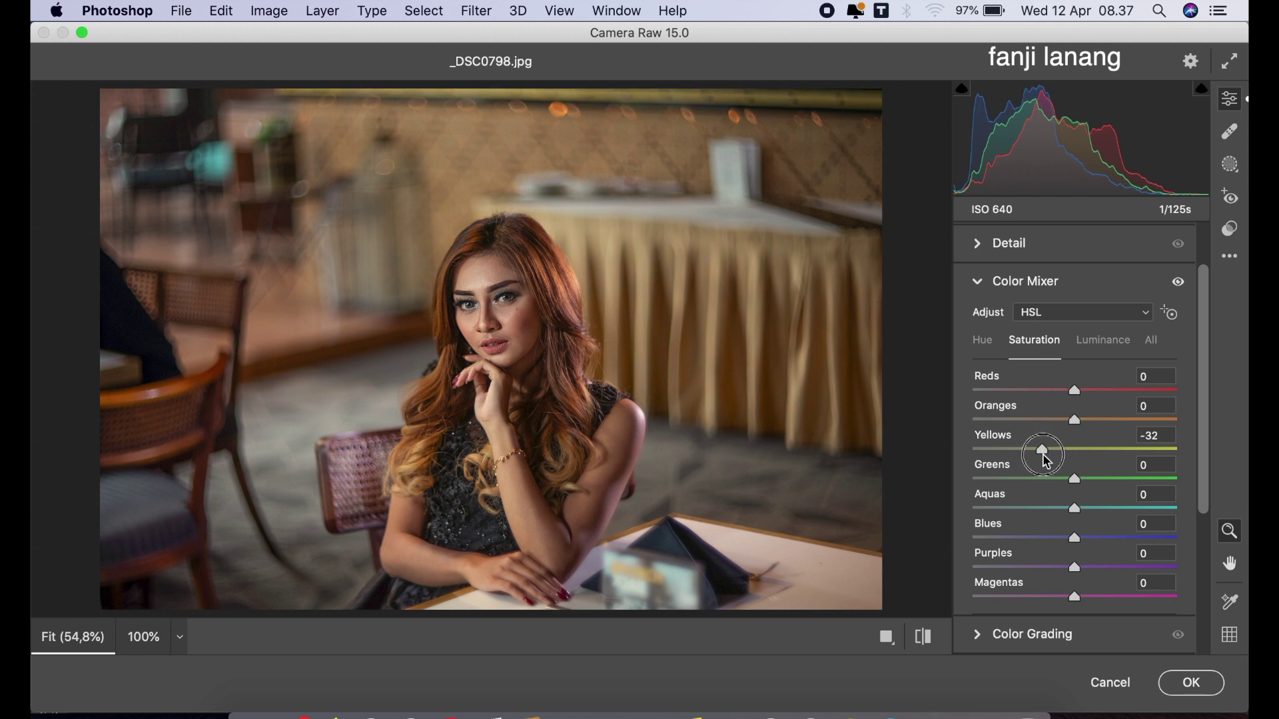
pyautogui.moveTo(1046, 460); pyautogui.dragTo(1048, 514)
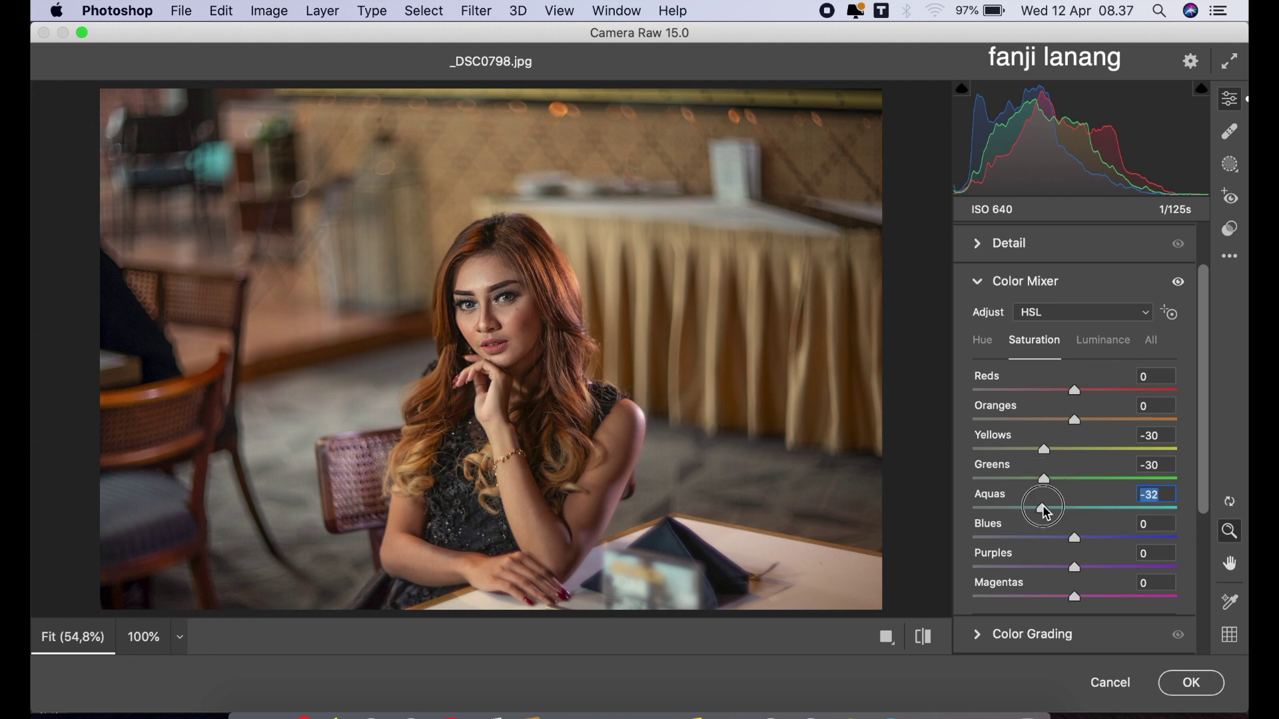
pyautogui.click(1097, 342)
pyautogui.moveTo(1095, 419); pyautogui.dragTo(1098, 422)
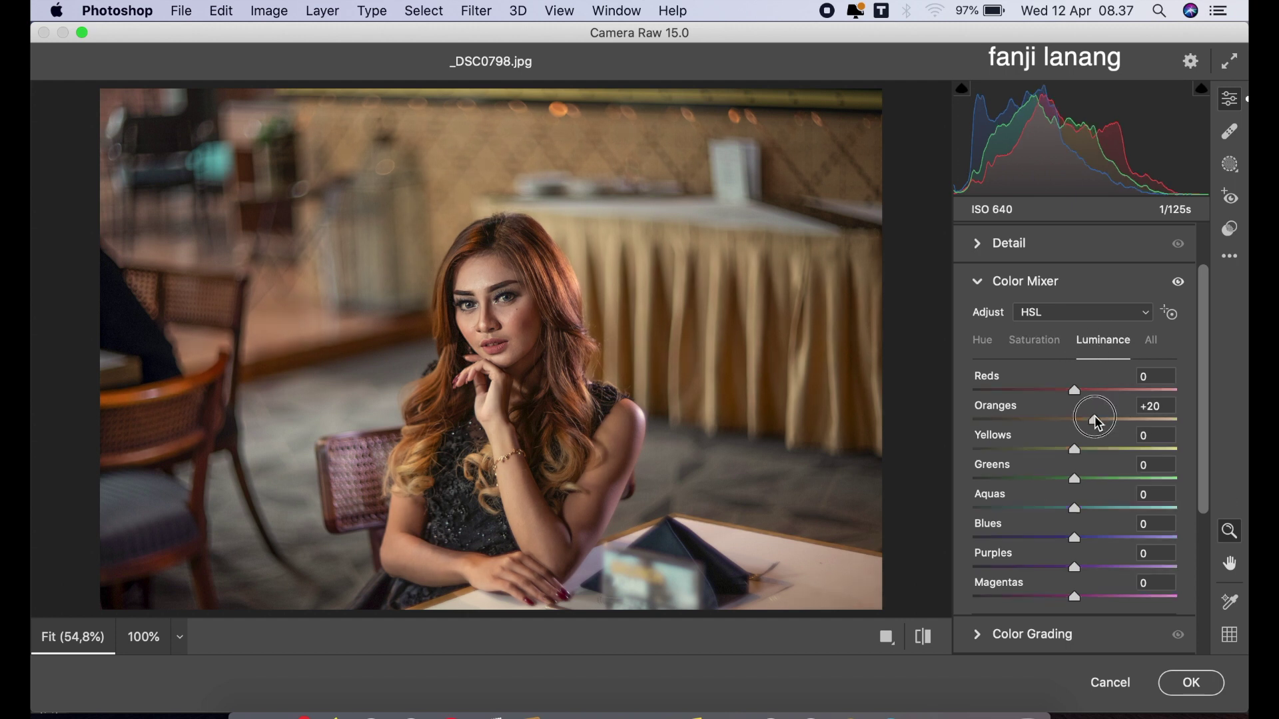
pyautogui.click(979, 283)
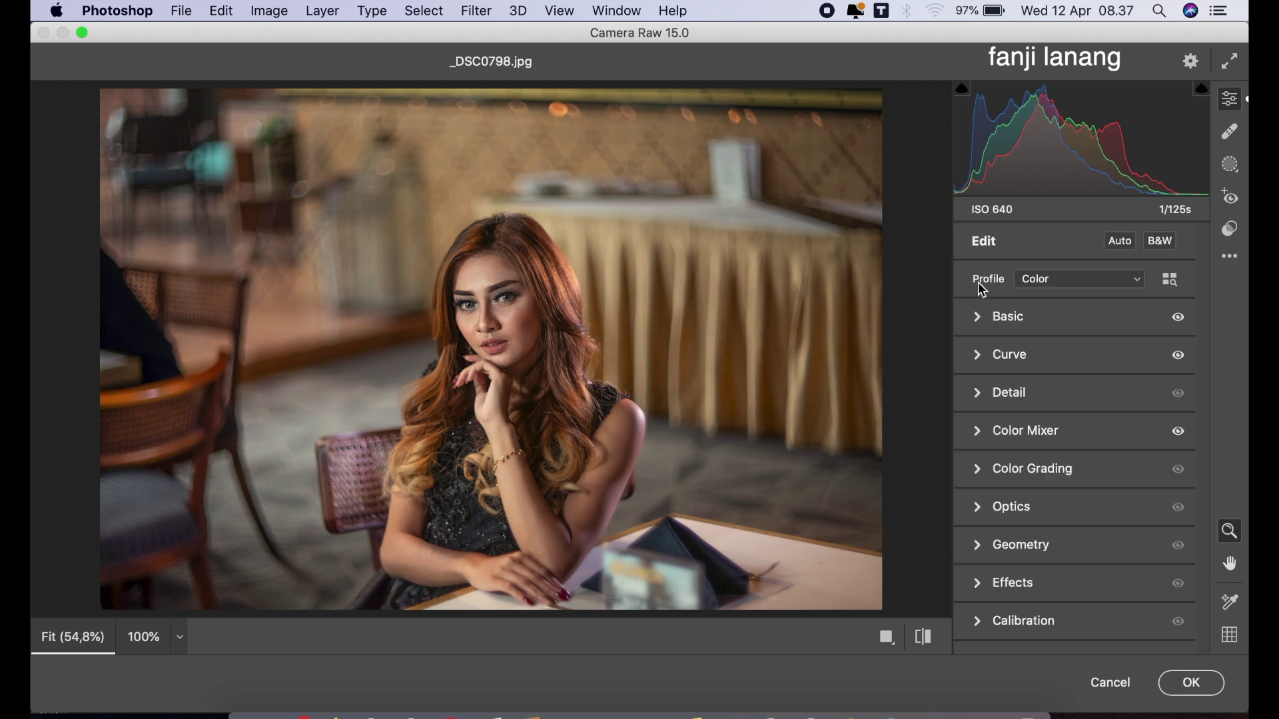
# - Add a full dark vignette to the photo corners in the Optics settings
pyautogui.click(989, 513)
pyautogui.moveTo(1022, 319); pyautogui.dragTo(896, 354)
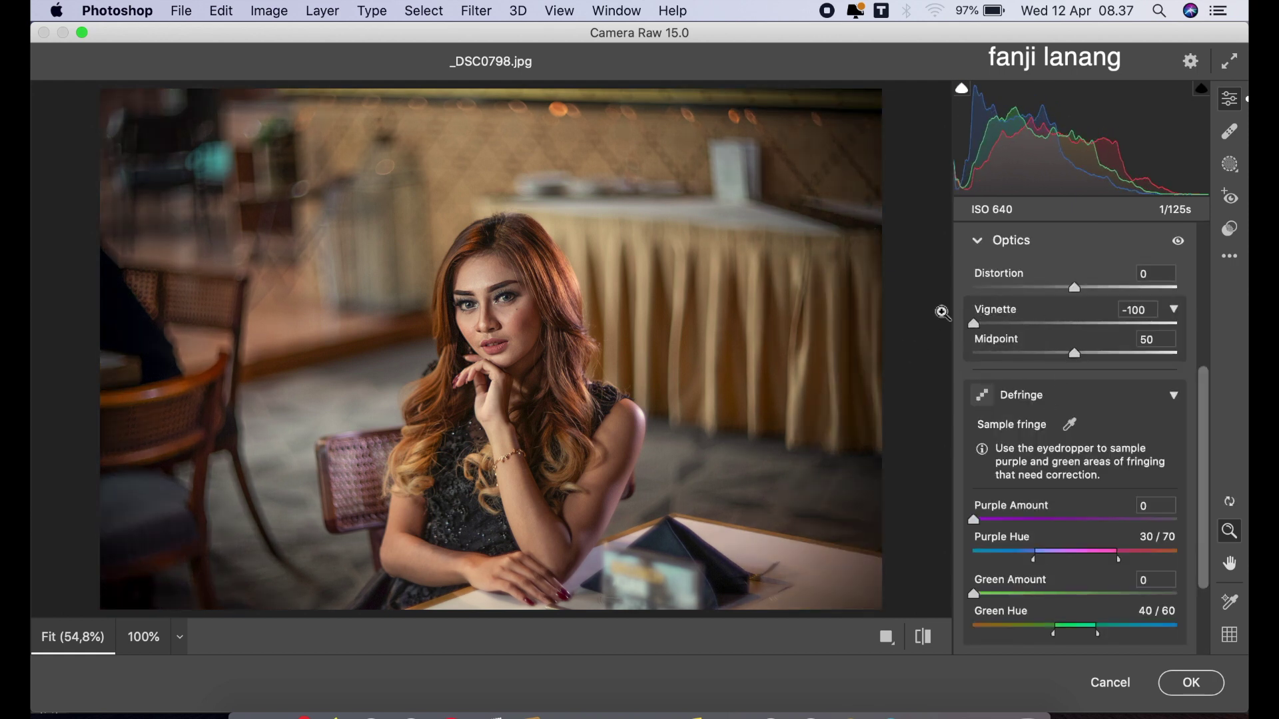
pyautogui.click(980, 247)
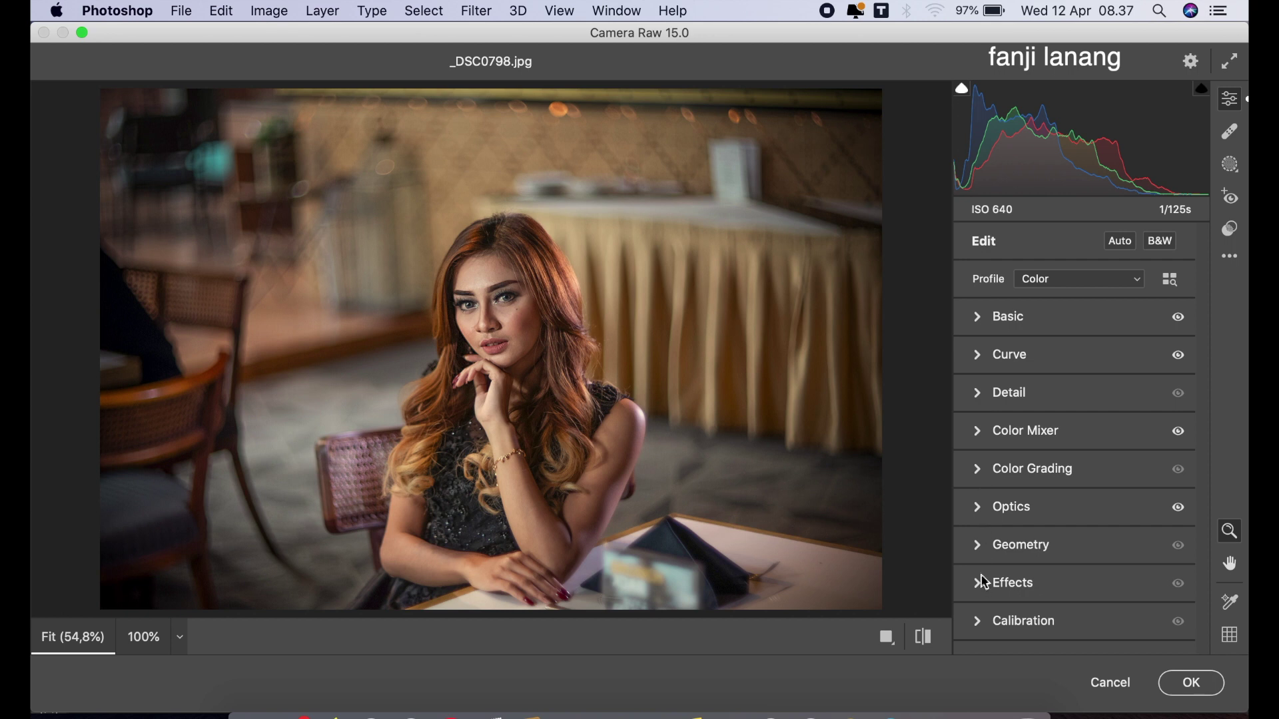
# - Set Calibration primary hues to Red +49, Green +20 and Blue -50
pyautogui.click(978, 620)
pyautogui.click(1118, 434)
pyautogui.moveTo(1121, 439); pyautogui.dragTo(1119, 452)
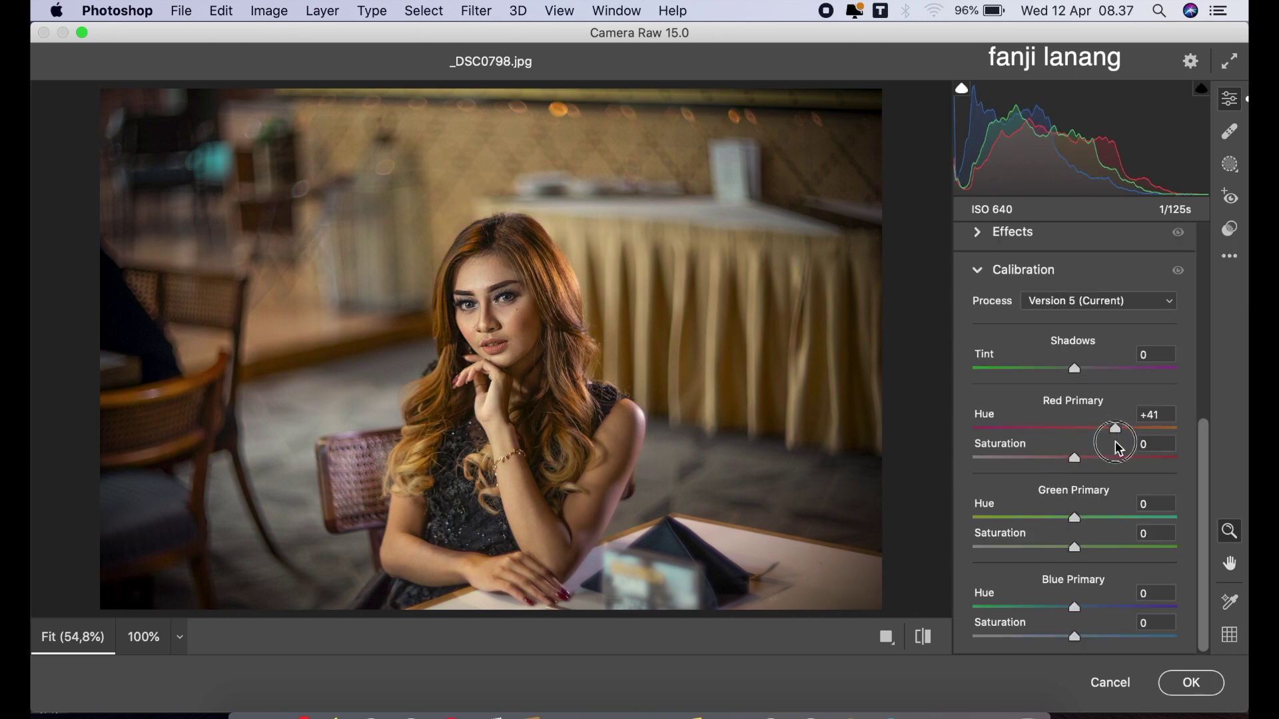
pyautogui.click(1026, 608)
pyautogui.moveTo(1029, 616)
pyautogui.mouseDown()
pyautogui.moveTo(1004, 628)
pyautogui.moveTo(1028, 640)
pyautogui.mouseUp()
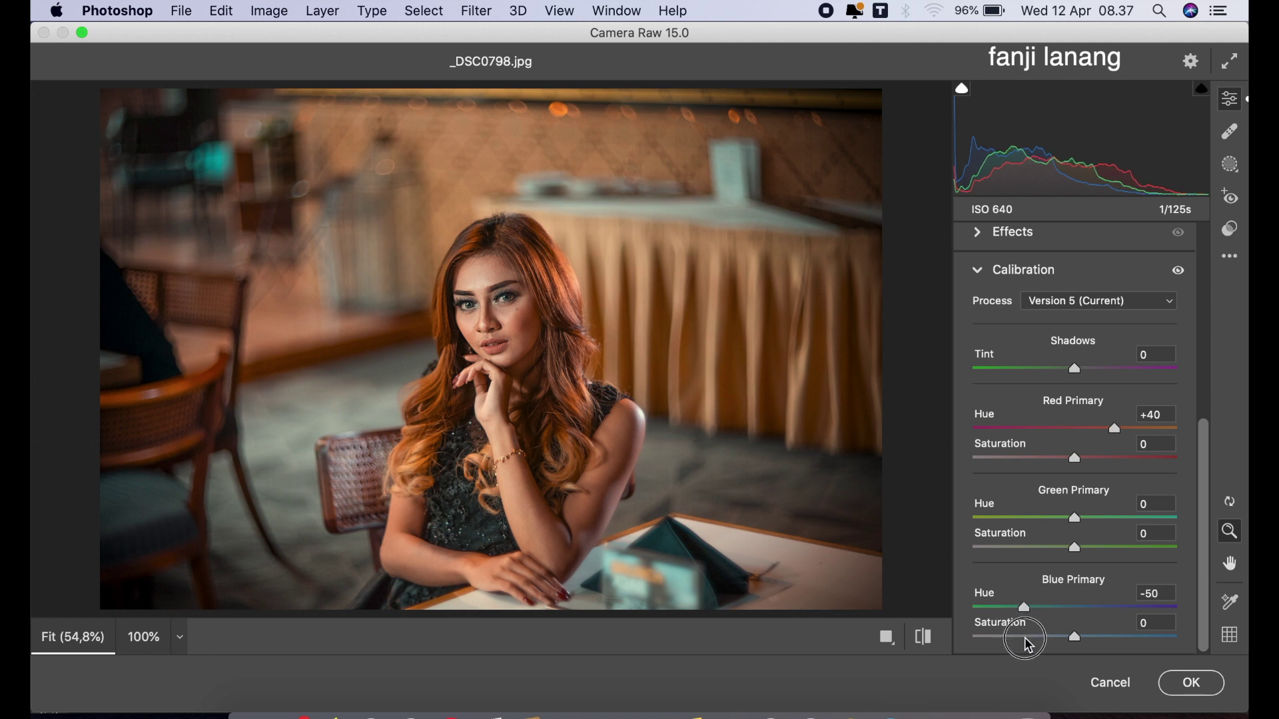
pyautogui.click(1097, 521)
pyautogui.moveTo(1099, 523); pyautogui.dragTo(1199, 527)
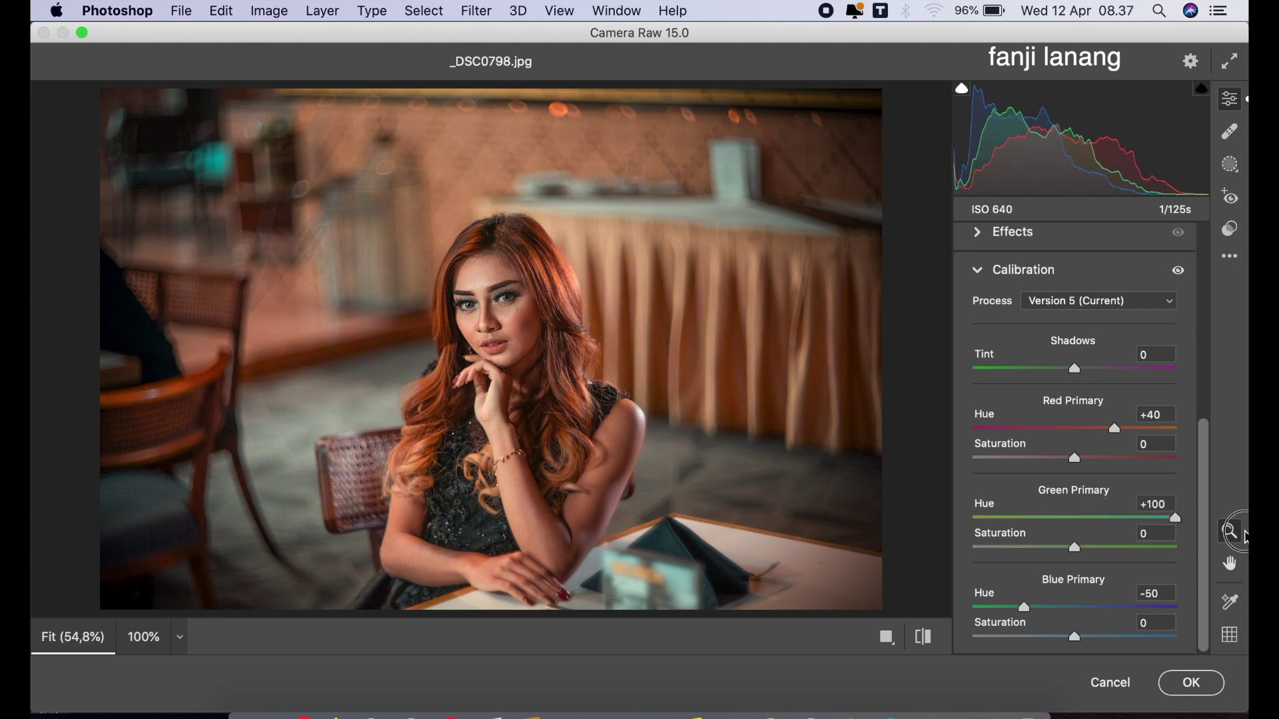
pyautogui.click(991, 518)
pyautogui.click(1100, 518)
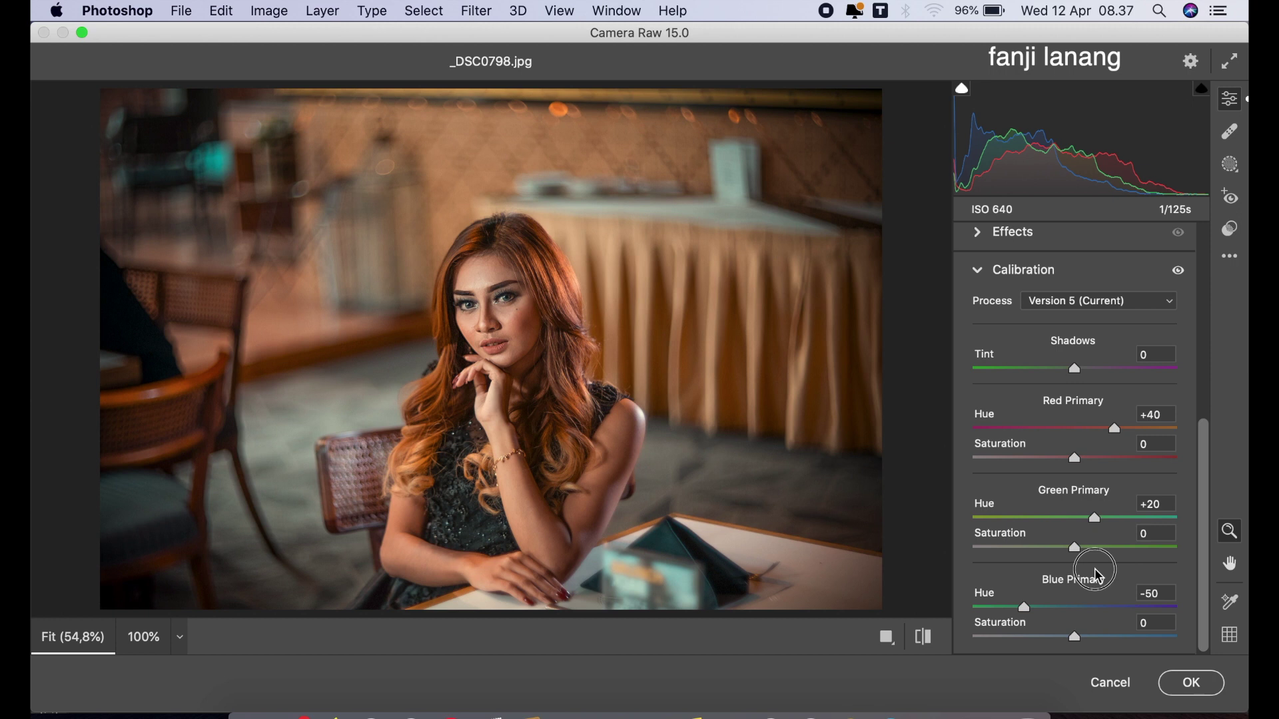
pyautogui.click(1098, 518)
pyautogui.moveTo(1101, 520); pyautogui.dragTo(1092, 548)
pyautogui.moveTo(1126, 434); pyautogui.dragTo(1127, 441)
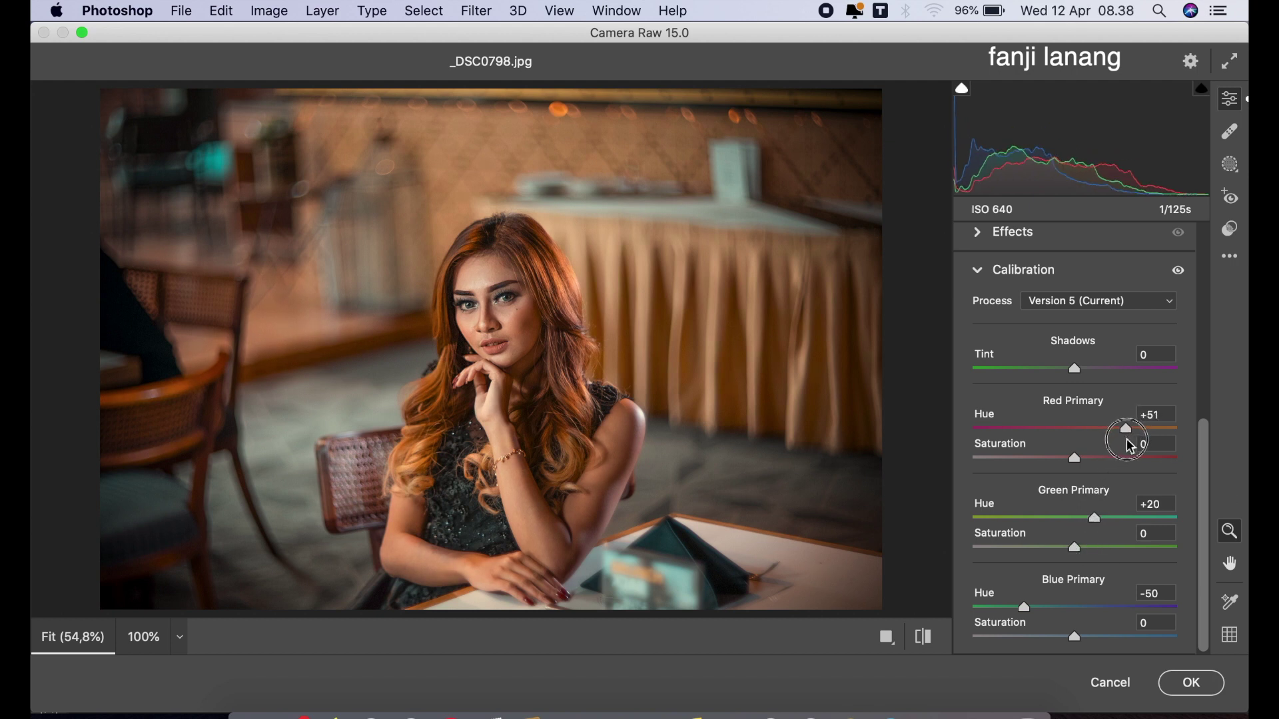
# - Compare before and after, then apply the Camera Raw warm-orange grade to Layer 1
pyautogui.click(921, 637)
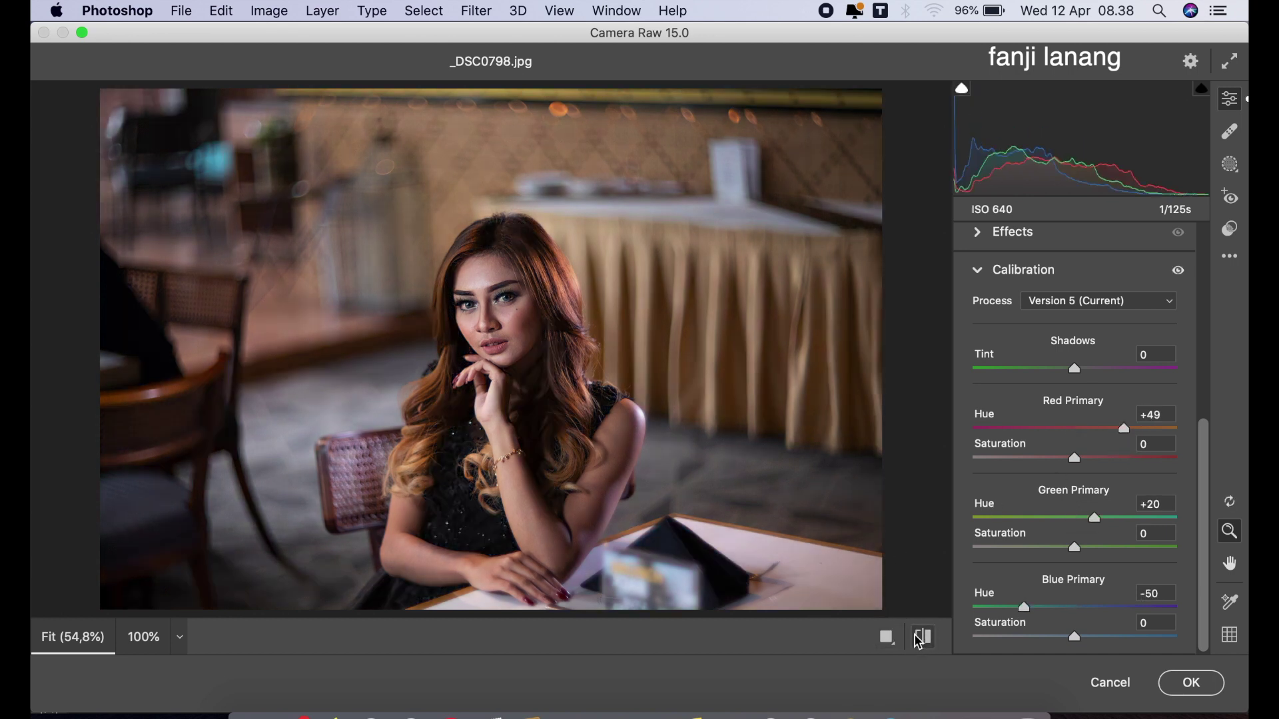
pyautogui.click(921, 638)
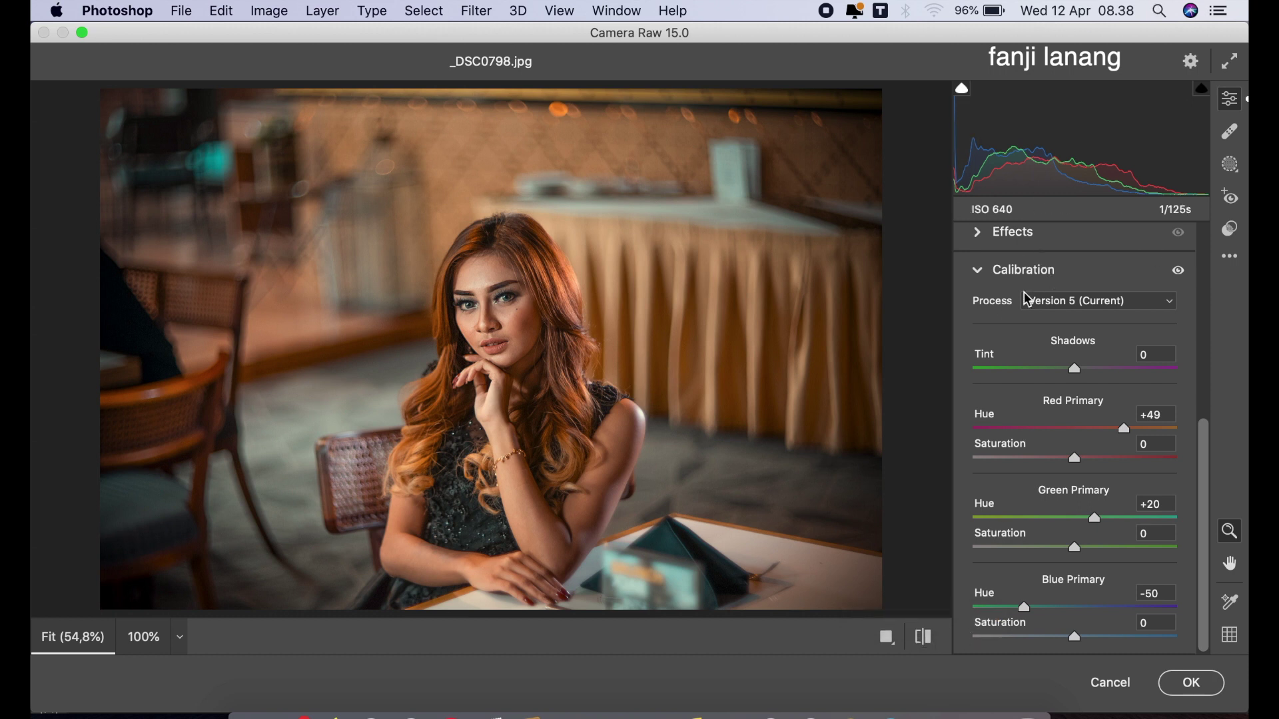
pyautogui.click(978, 272)
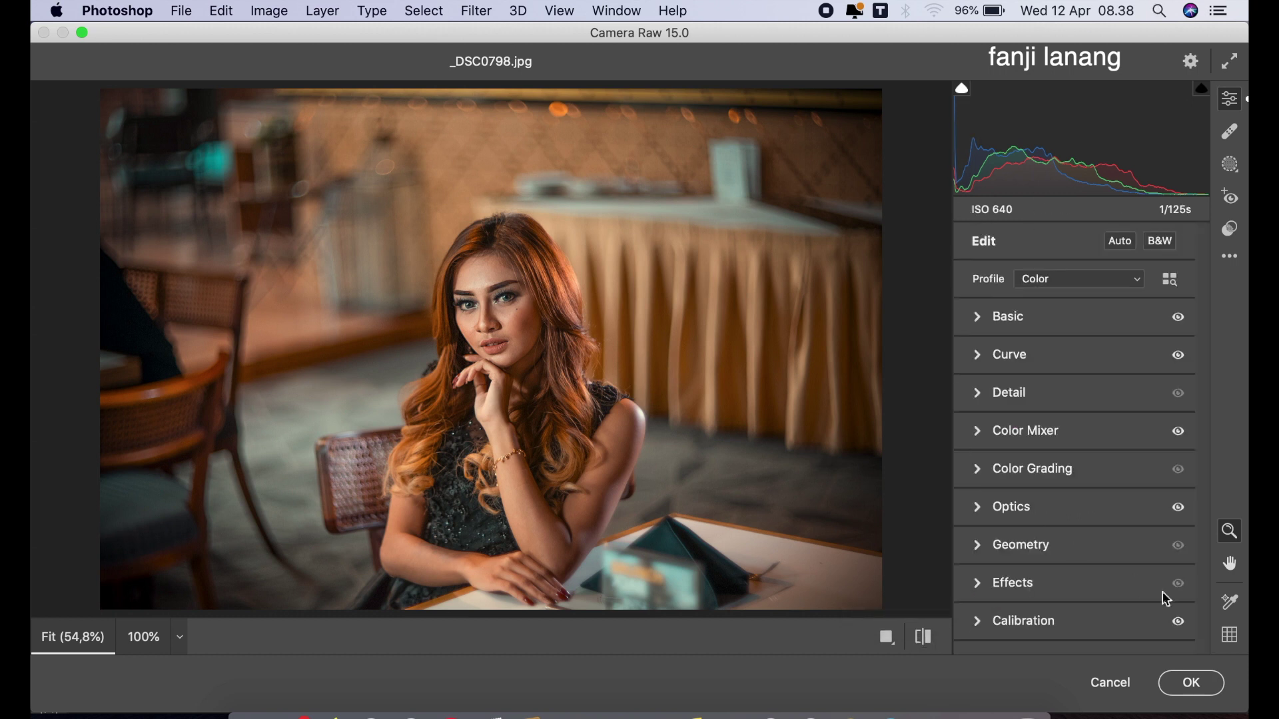
pyautogui.click(1191, 683)
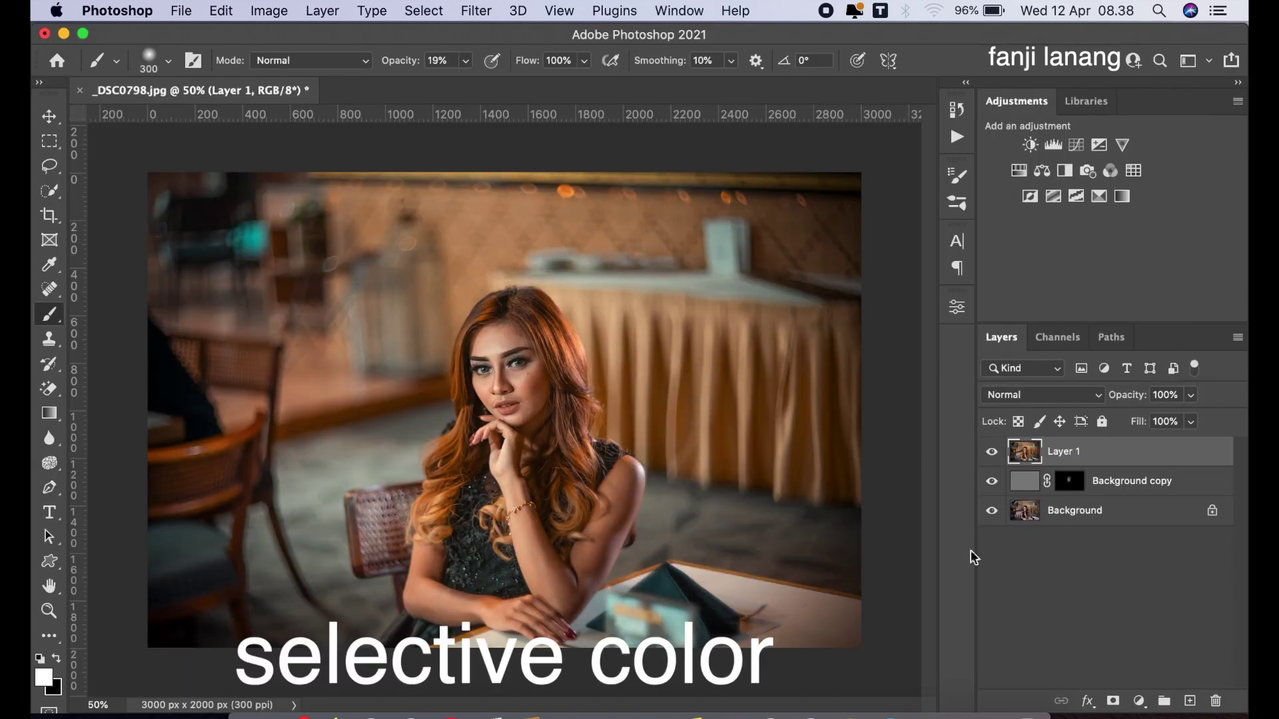
# - Add a Selective Color layer with Reds at Cyan -40, Magenta -16, Yellow +5, Black +24
pyautogui.click(1139, 701)
pyautogui.click(1145, 663)
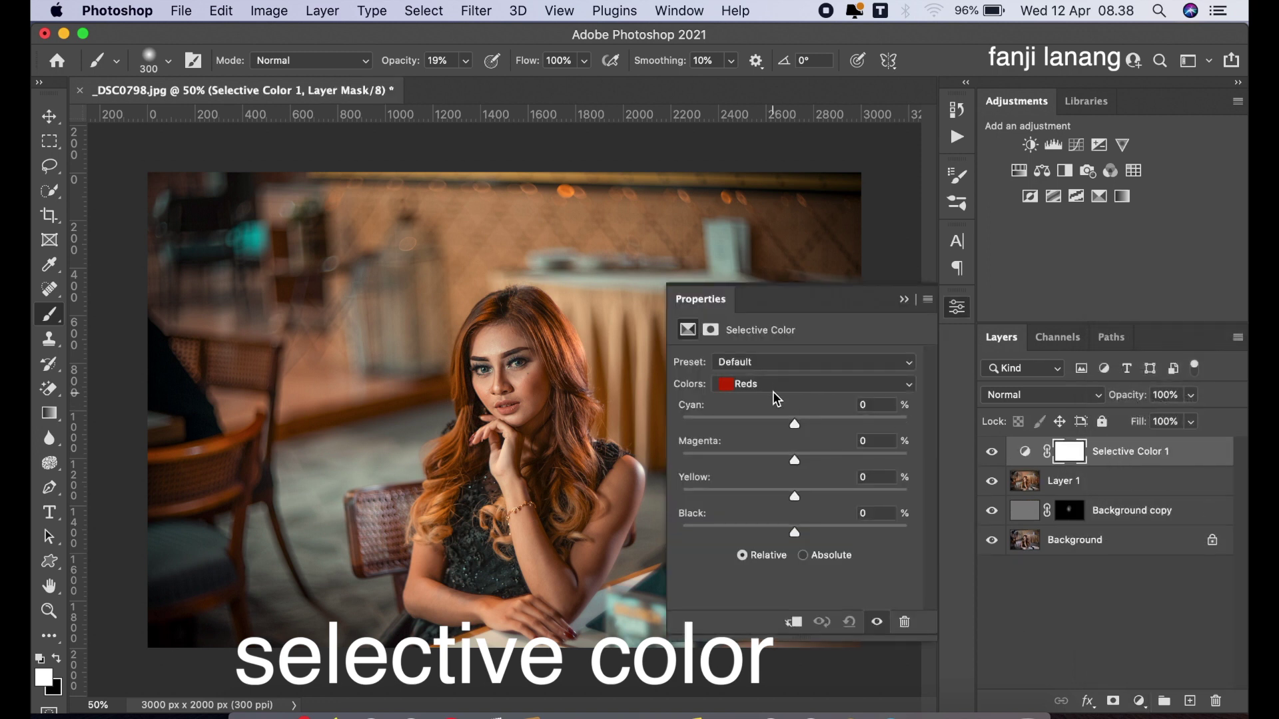
pyautogui.click(755, 424)
pyautogui.click(833, 529)
pyautogui.moveTo(833, 526); pyautogui.dragTo(822, 533)
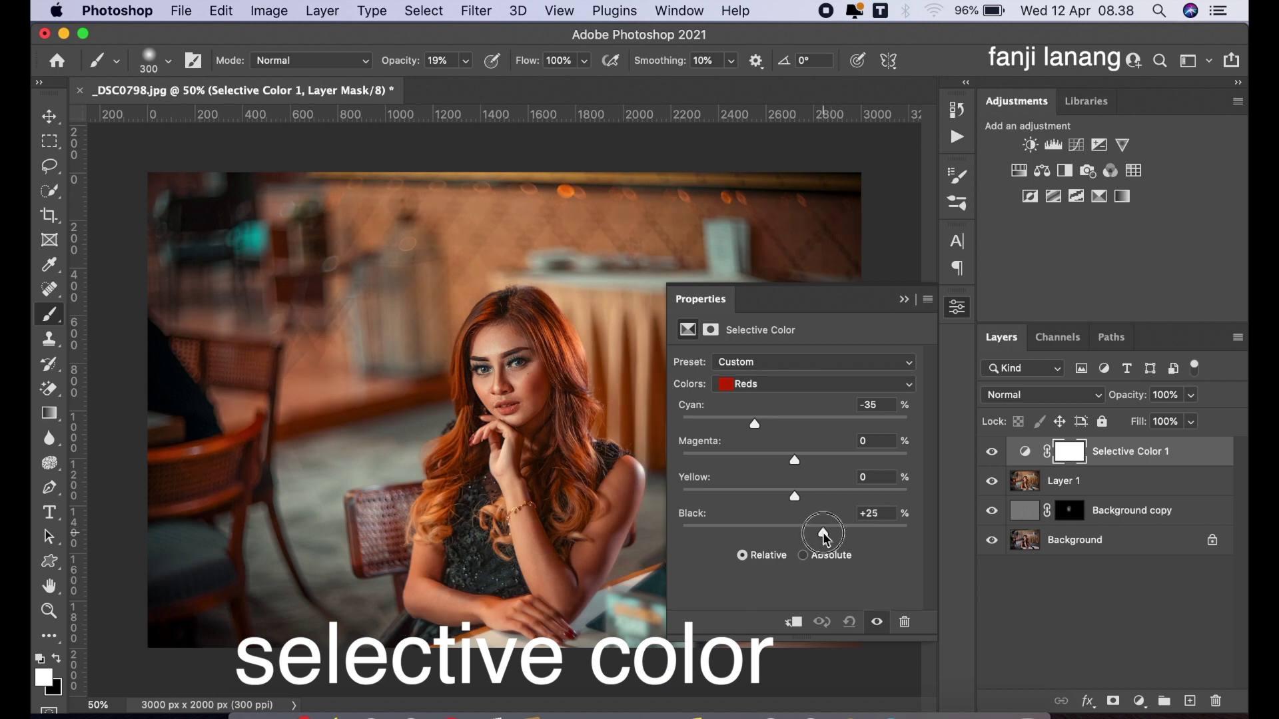
pyautogui.moveTo(793, 461)
pyautogui.mouseDown()
pyautogui.moveTo(778, 482)
pyautogui.moveTo(801, 496)
pyautogui.mouseUp()
pyautogui.click(813, 496)
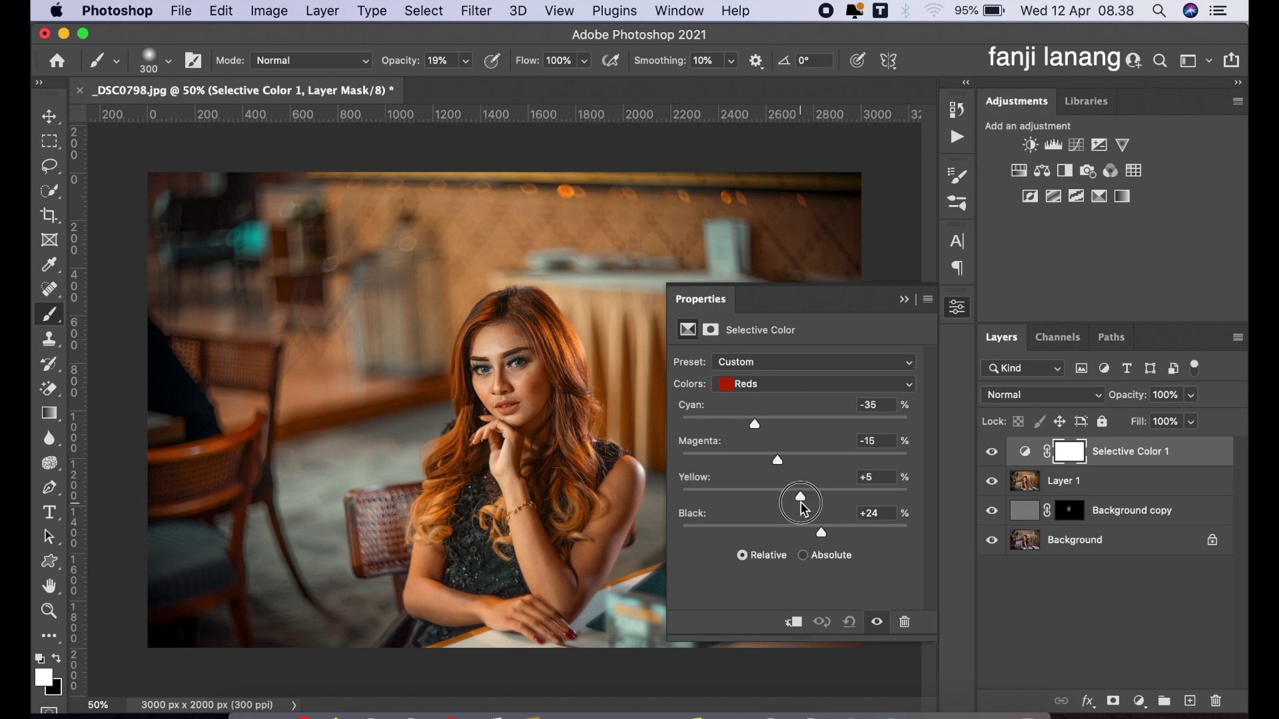
pyautogui.moveTo(755, 426); pyautogui.dragTo(747, 433)
# - Set the Selective Color Blacks to Cyan +10, Magenta +15, Yellow -5, Black +5
pyautogui.click(761, 386)
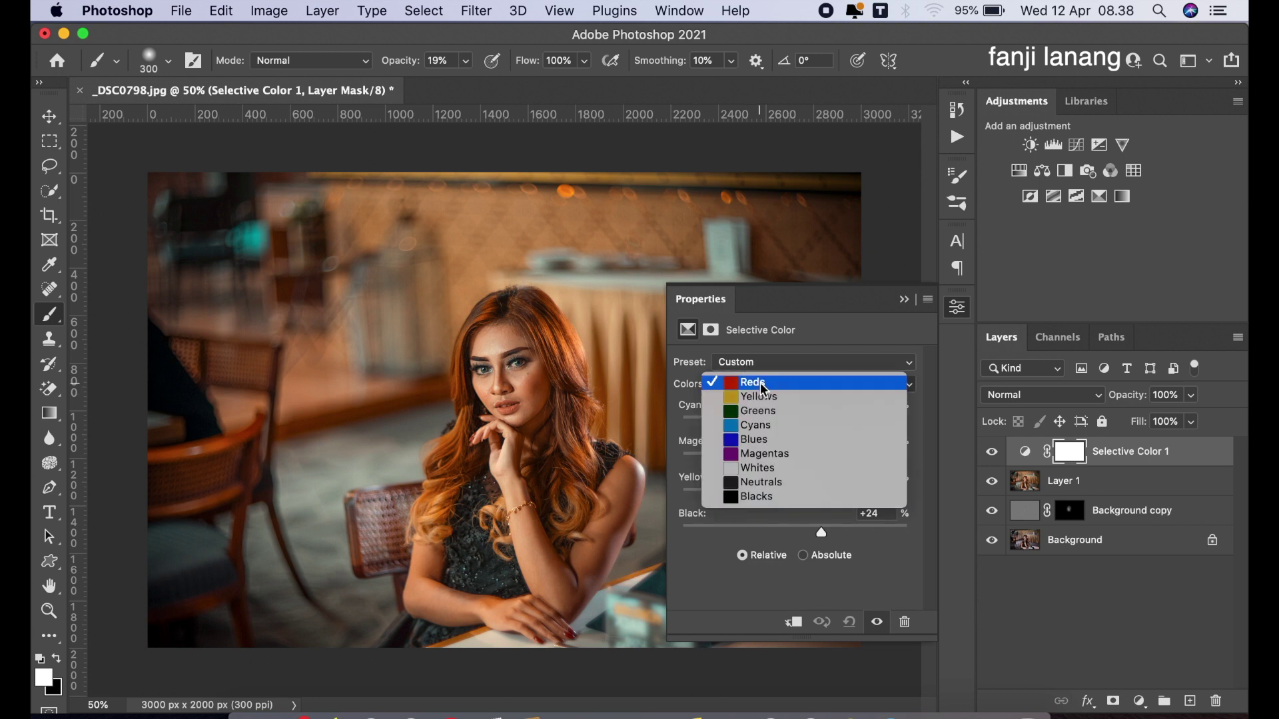
pyautogui.click(759, 497)
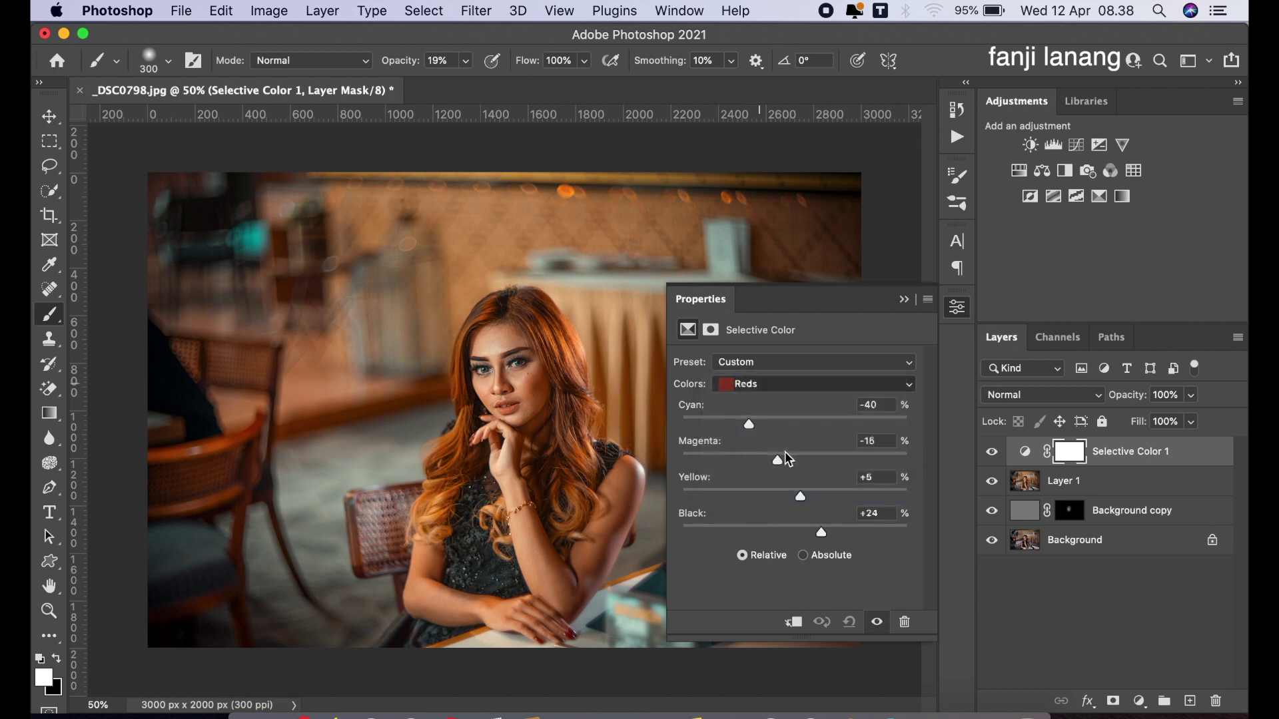
pyautogui.moveTo(800, 428); pyautogui.dragTo(812, 461)
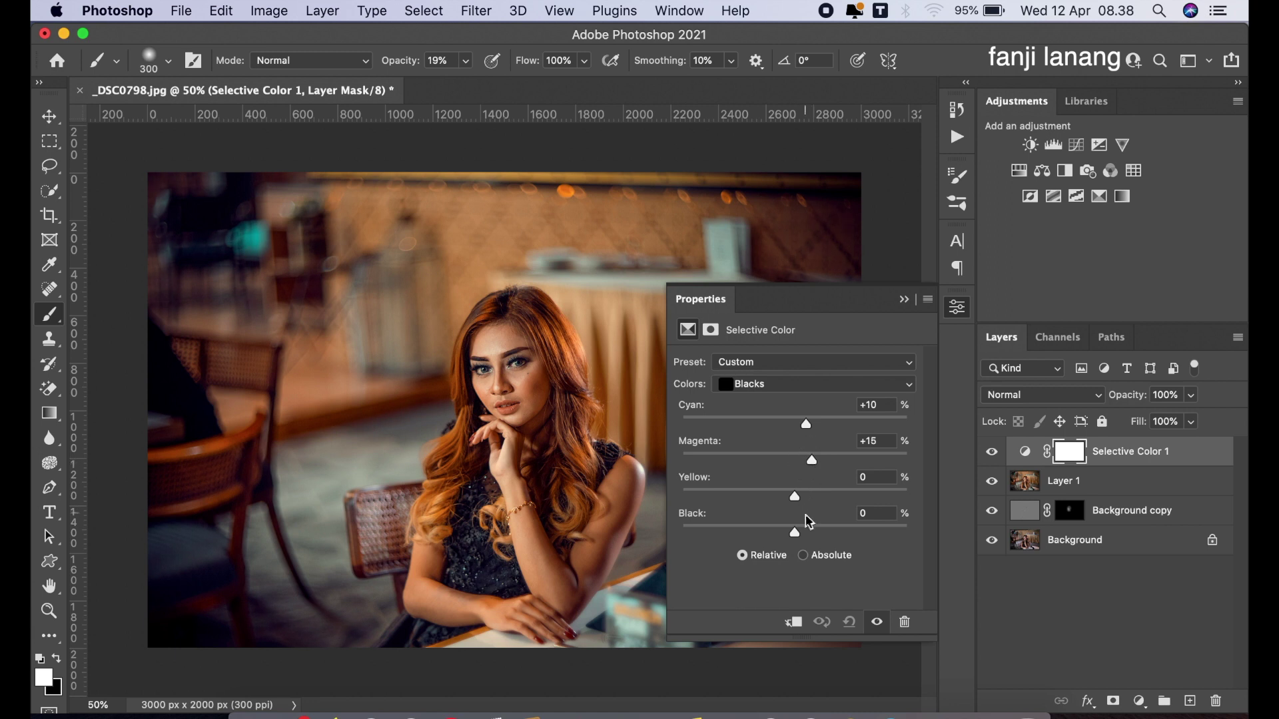
pyautogui.moveTo(794, 532)
pyautogui.mouseDown()
pyautogui.moveTo(783, 533)
pyautogui.moveTo(802, 528)
pyautogui.moveTo(787, 494)
pyautogui.mouseUp()
pyautogui.click(903, 299)
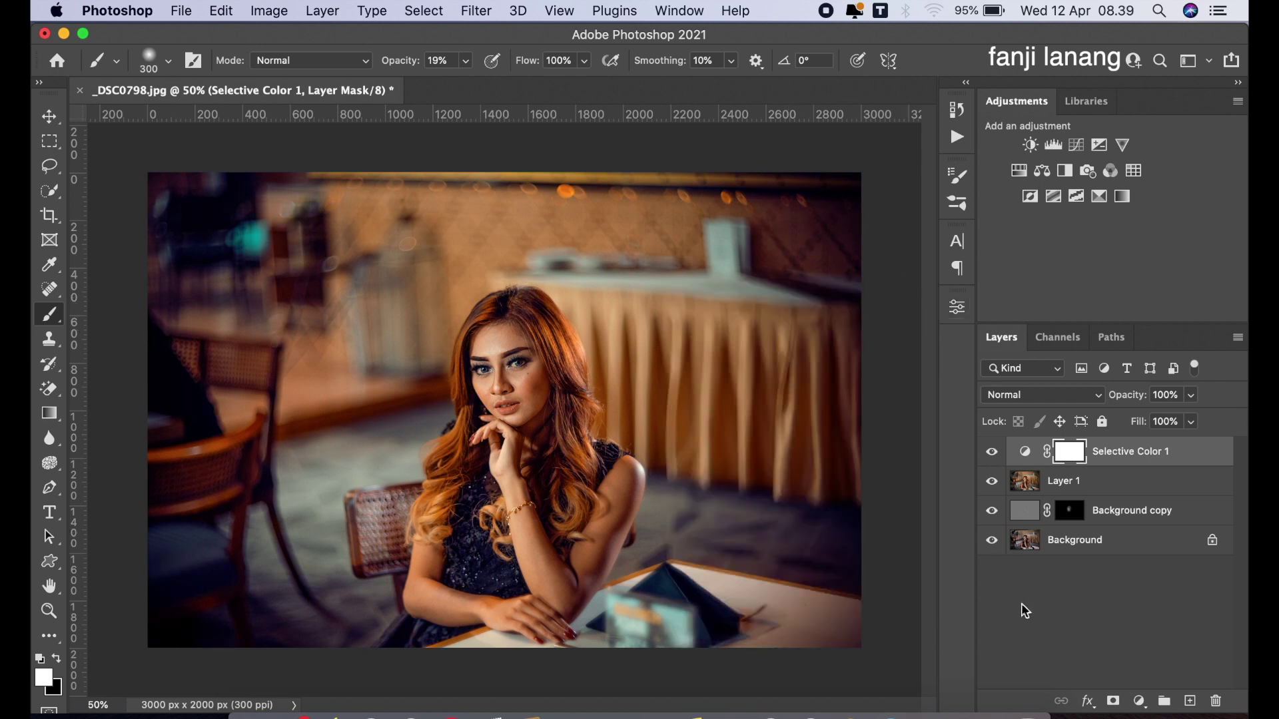
# - Add a Curves layer lifting midtones slightly and pulling in the Blue white point for bluer highlights
pyautogui.click(1138, 700)
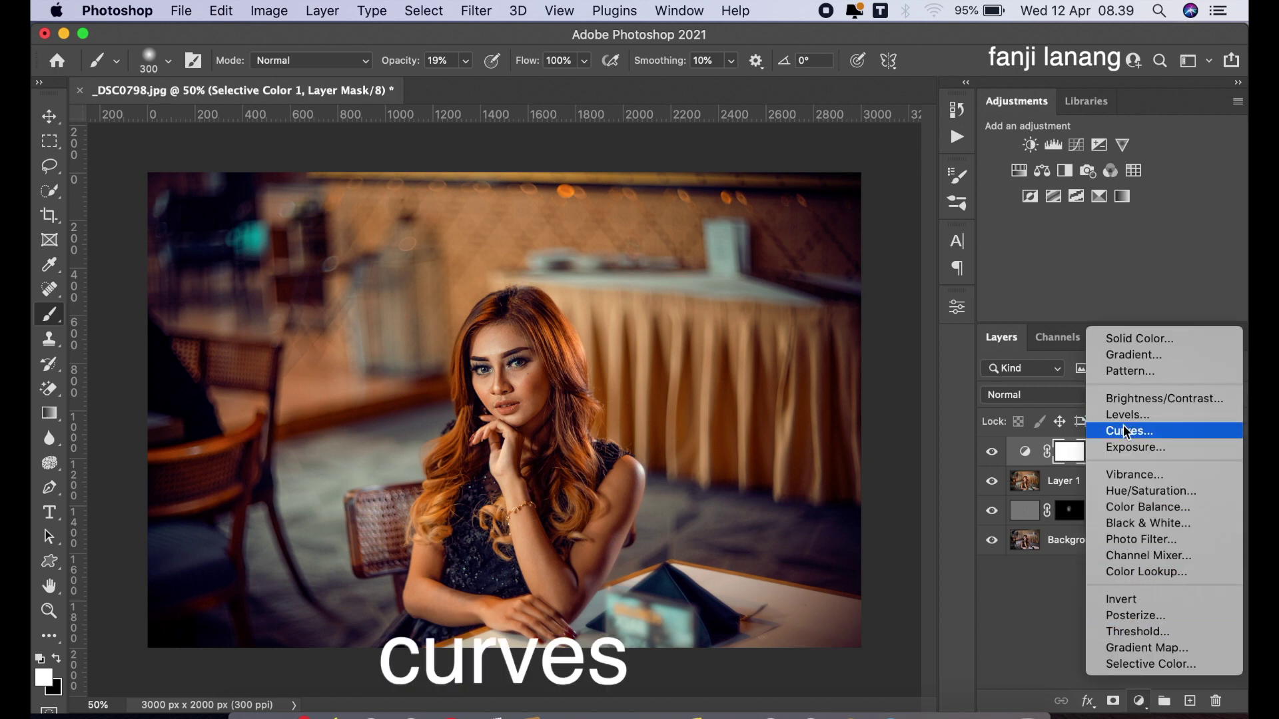
pyautogui.click(1125, 432)
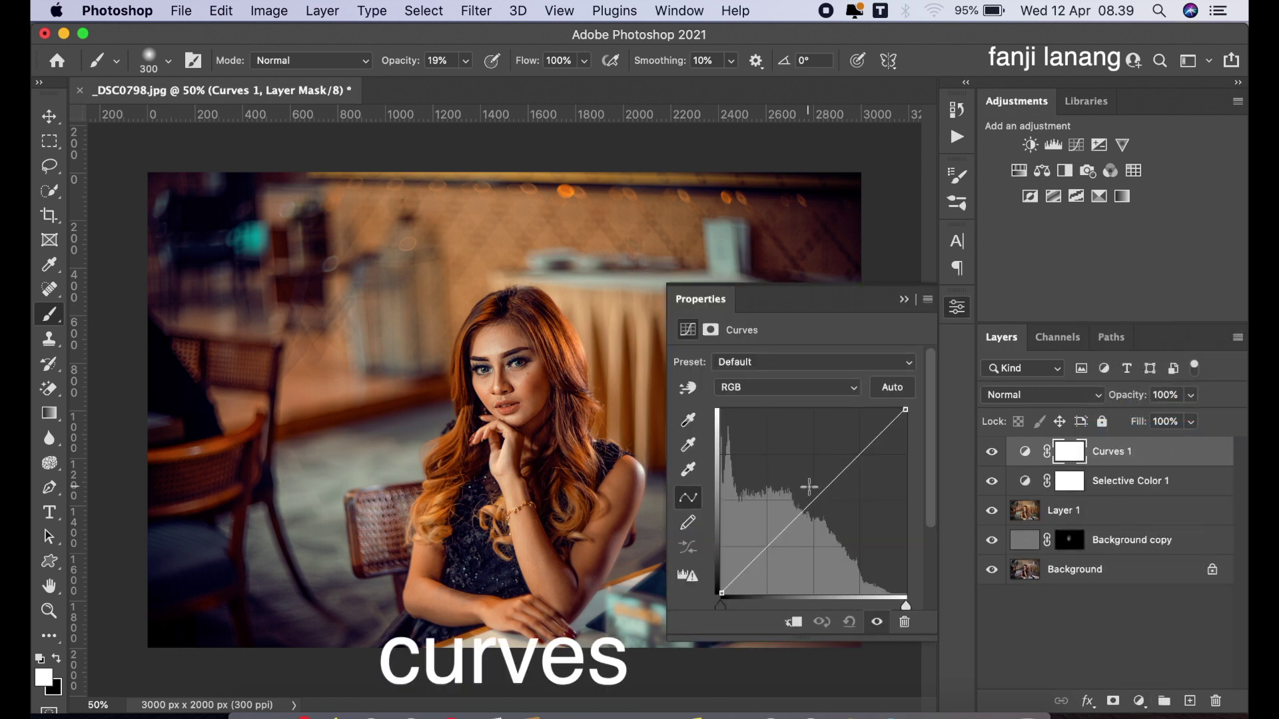
pyautogui.click(812, 492)
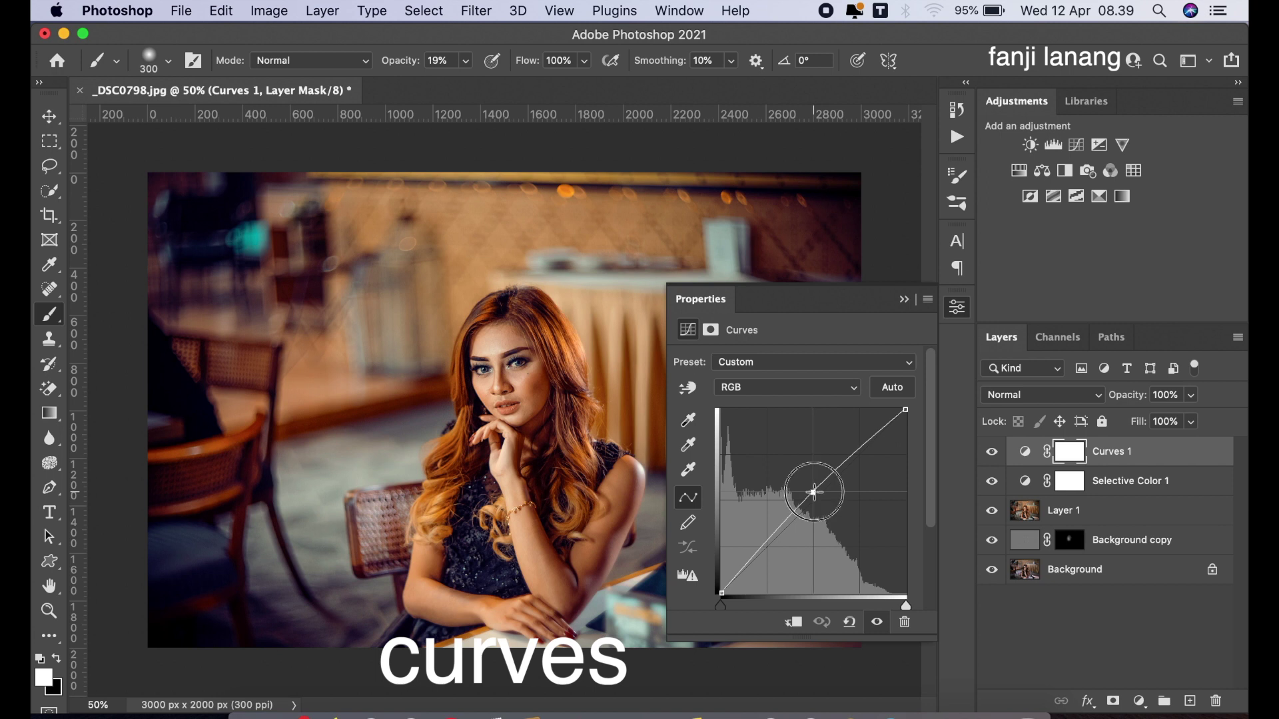
pyautogui.click(818, 399)
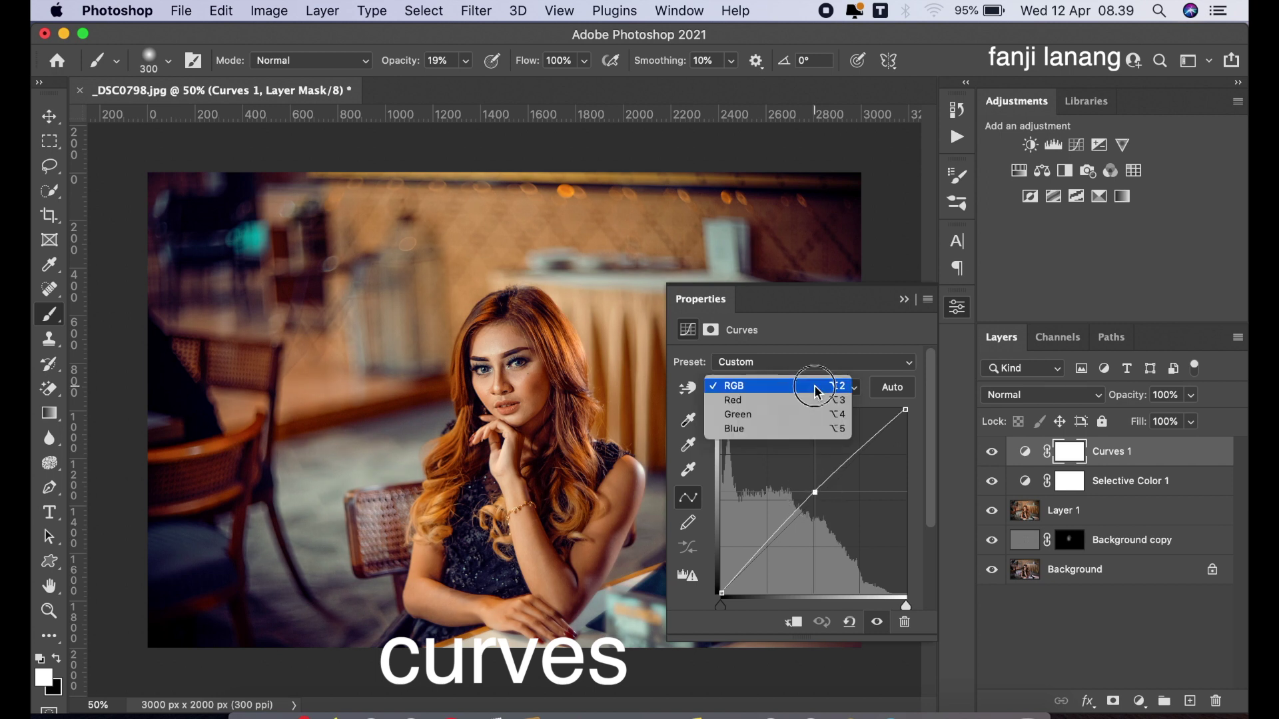
pyautogui.click(799, 432)
pyautogui.moveTo(904, 409); pyautogui.dragTo(888, 399)
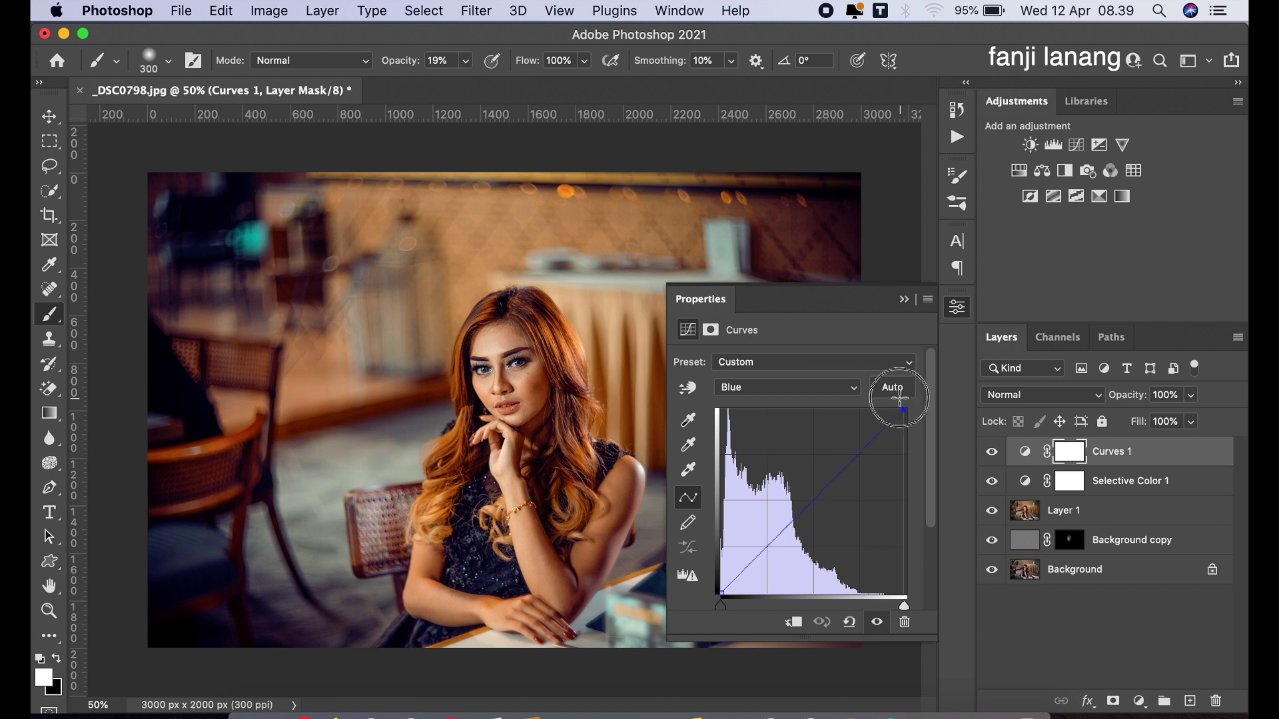
pyautogui.moveTo(887, 397); pyautogui.dragTo(884, 398)
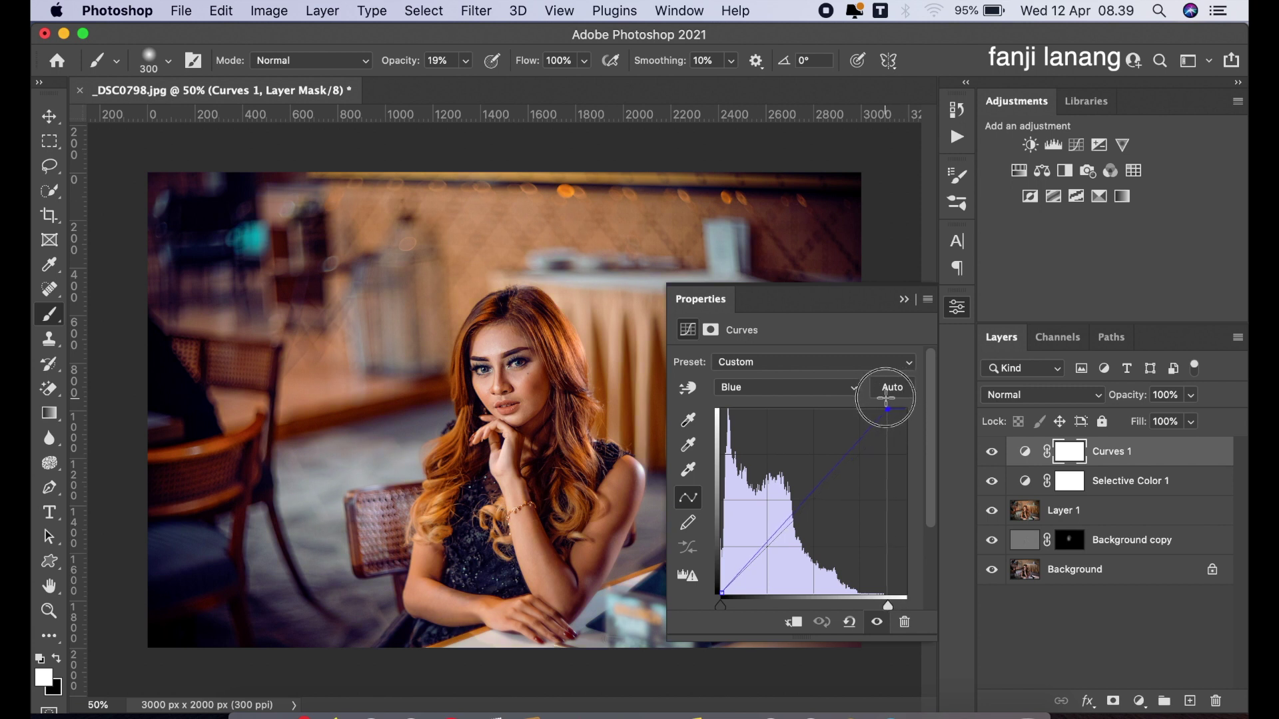
pyautogui.click(904, 299)
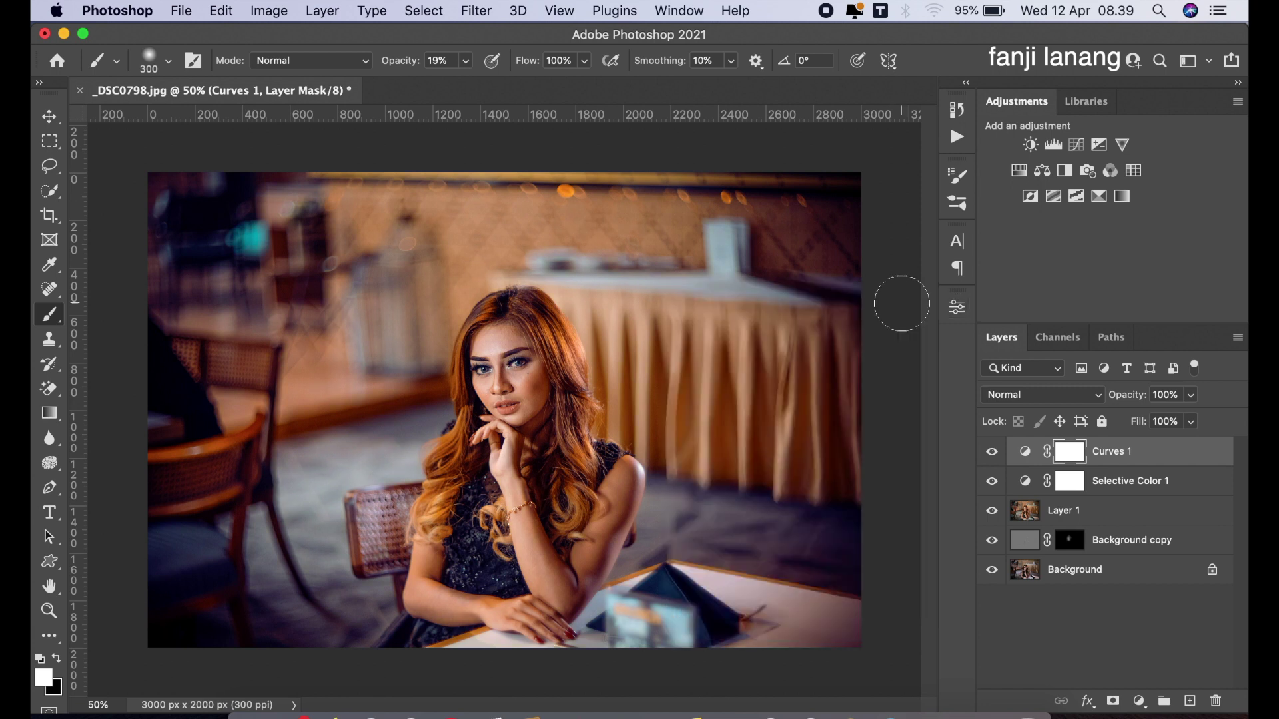
# - On a new Layer 2, stamp the white signature brush in the photo's lower-left corner
pyautogui.click(992, 452)
pyautogui.click(1189, 702)
pyautogui.click(169, 61)
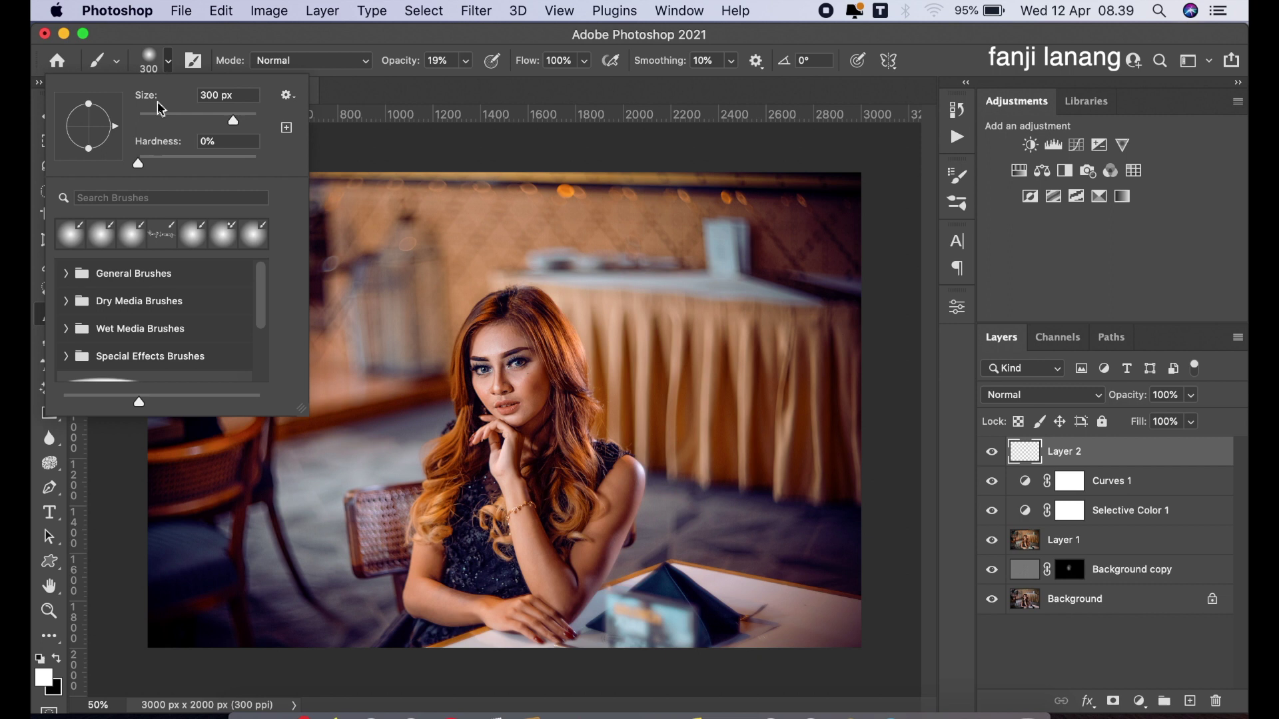
pyautogui.click(70, 233)
pyautogui.click(376, 119)
pyautogui.click(204, 620)
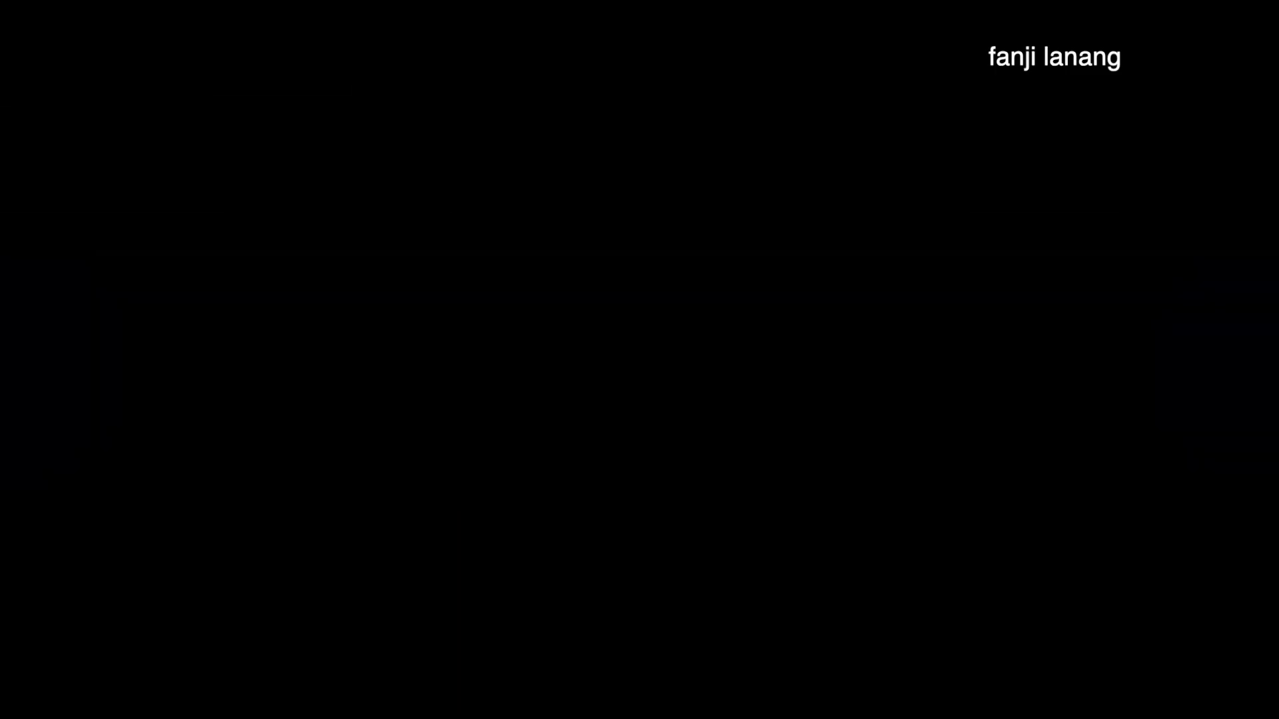